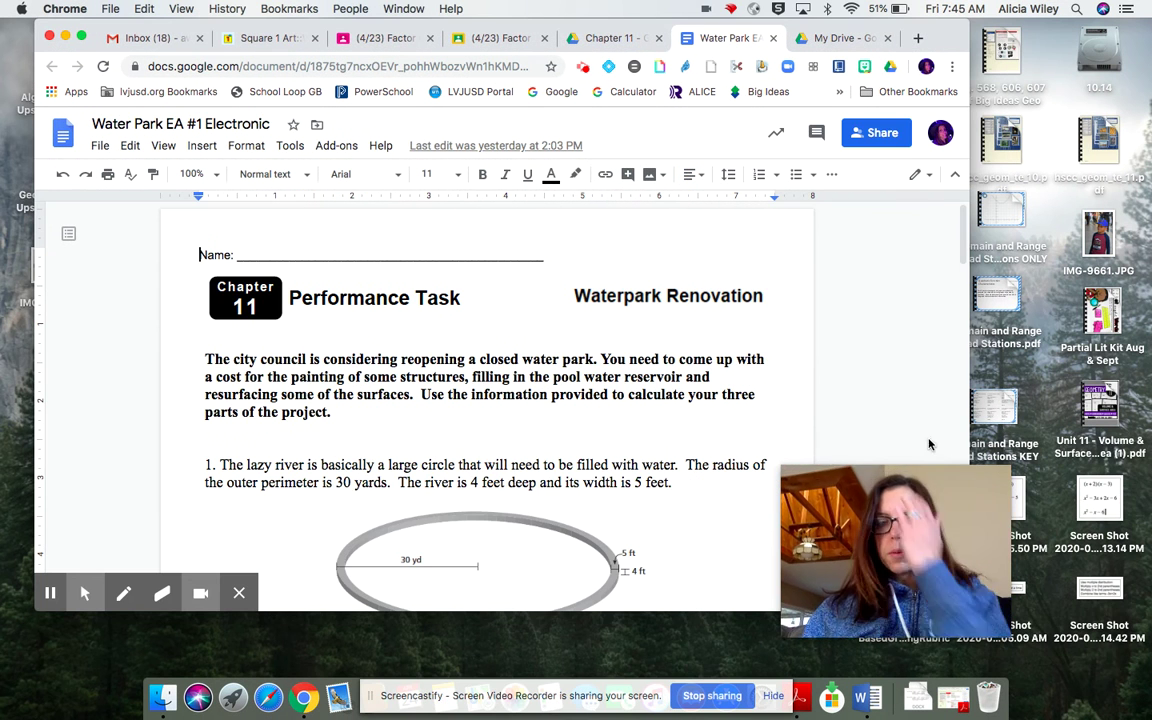
Examine the lazy river problem, its diagram and the answer boxes for parts A to C
{"action": "mouse_move", "coordinate": [979, 497]}
{"action": "left_click_drag", "start_coordinate": [979, 497], "coordinate": [1077, 492]}
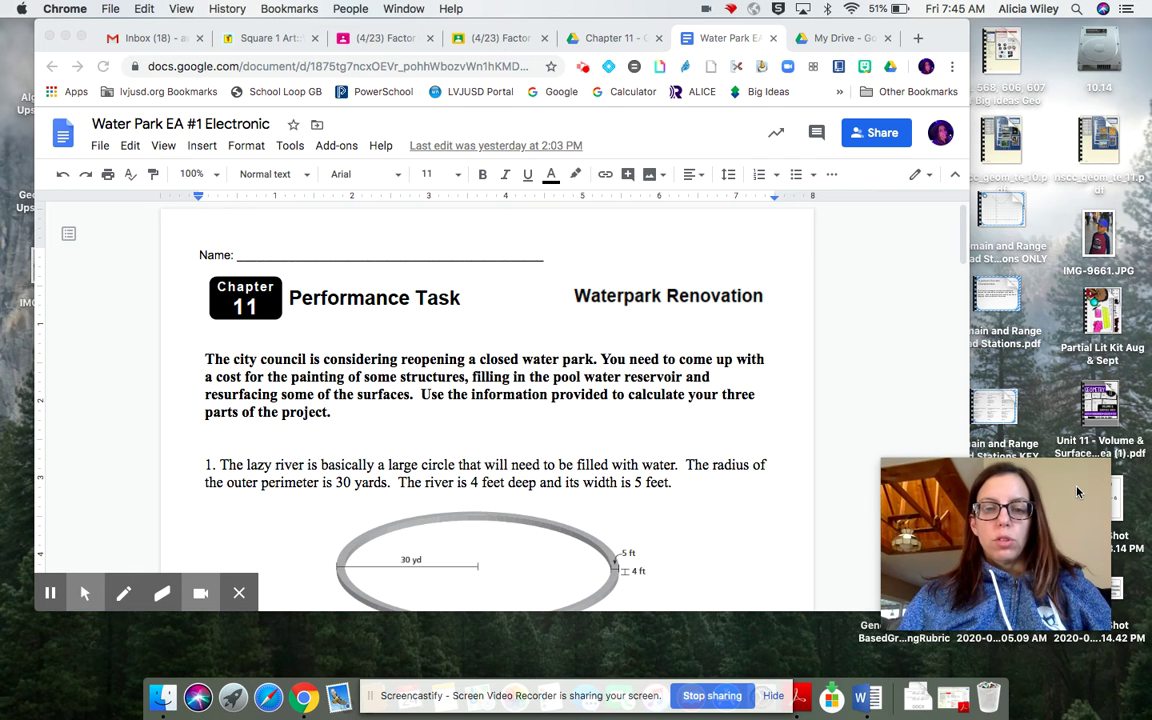
{"action": "scroll", "coordinate": [732, 473], "scroll_direction": "down", "scroll_amount": 5}
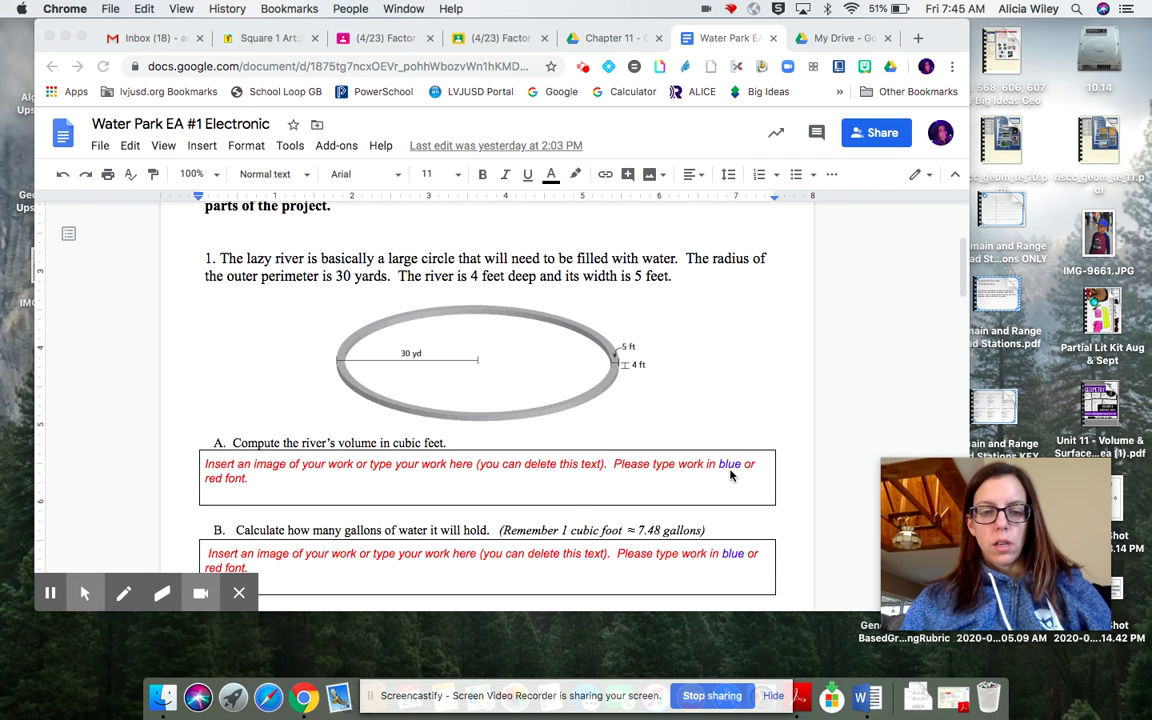
{"action": "scroll", "coordinate": [730, 476], "scroll_direction": "down", "scroll_amount": 2}
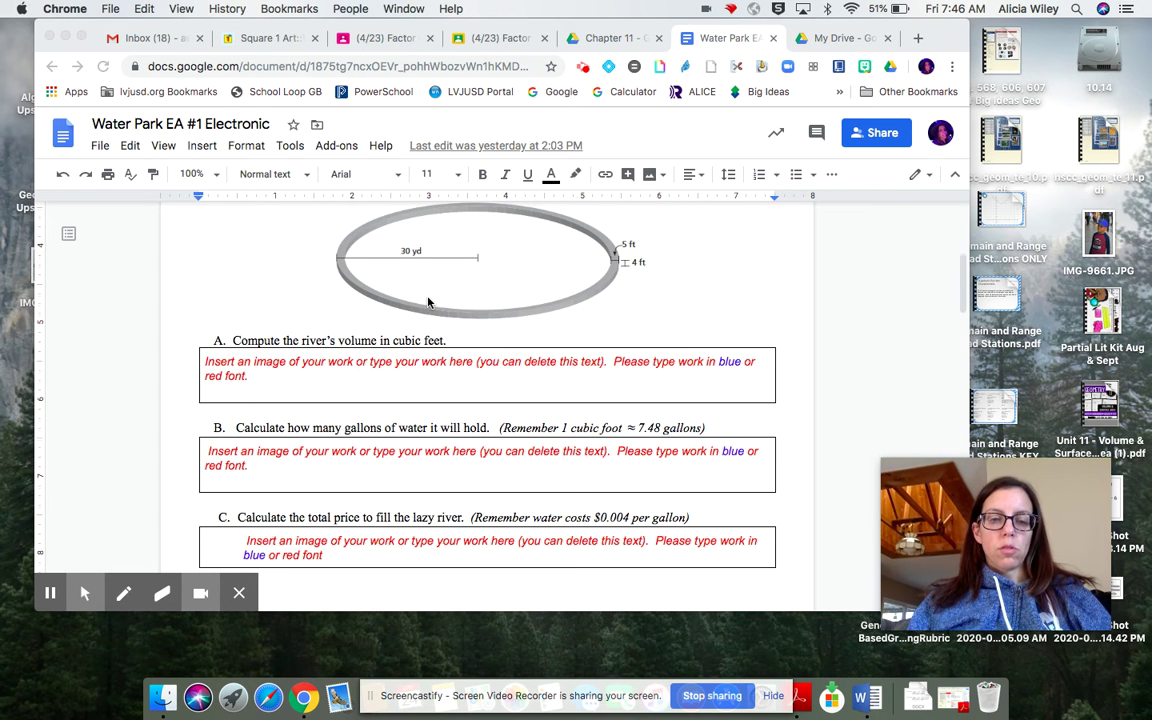
{"action": "scroll", "coordinate": [428, 302], "scroll_direction": "down", "scroll_amount": 2}
{"action": "scroll", "coordinate": [428, 302], "scroll_direction": "down", "scroll_amount": 1}
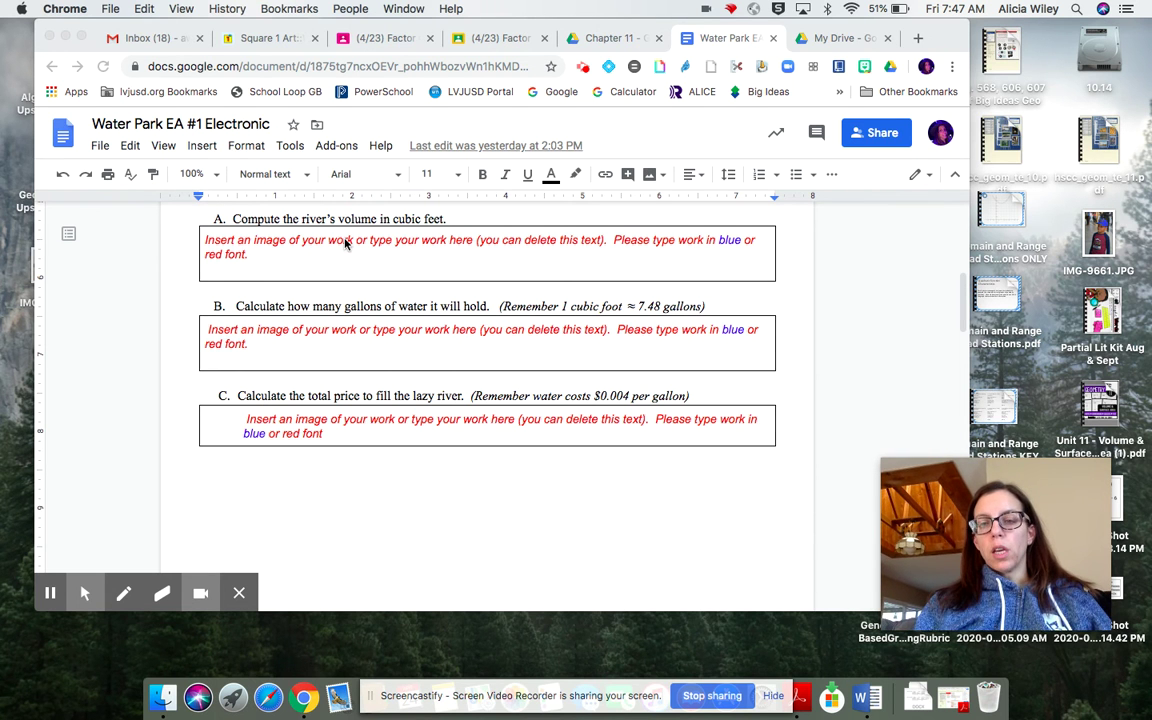
{"action": "left_click", "coordinate": [388, 260]}
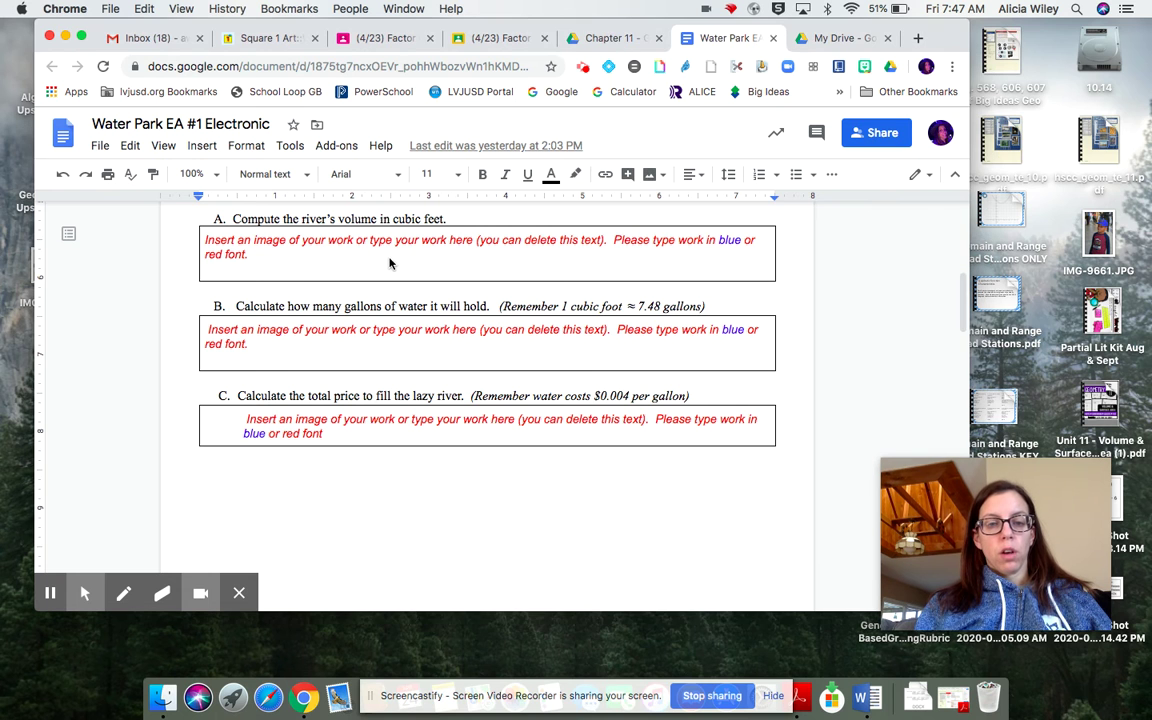
{"action": "left_click", "coordinate": [202, 147]}
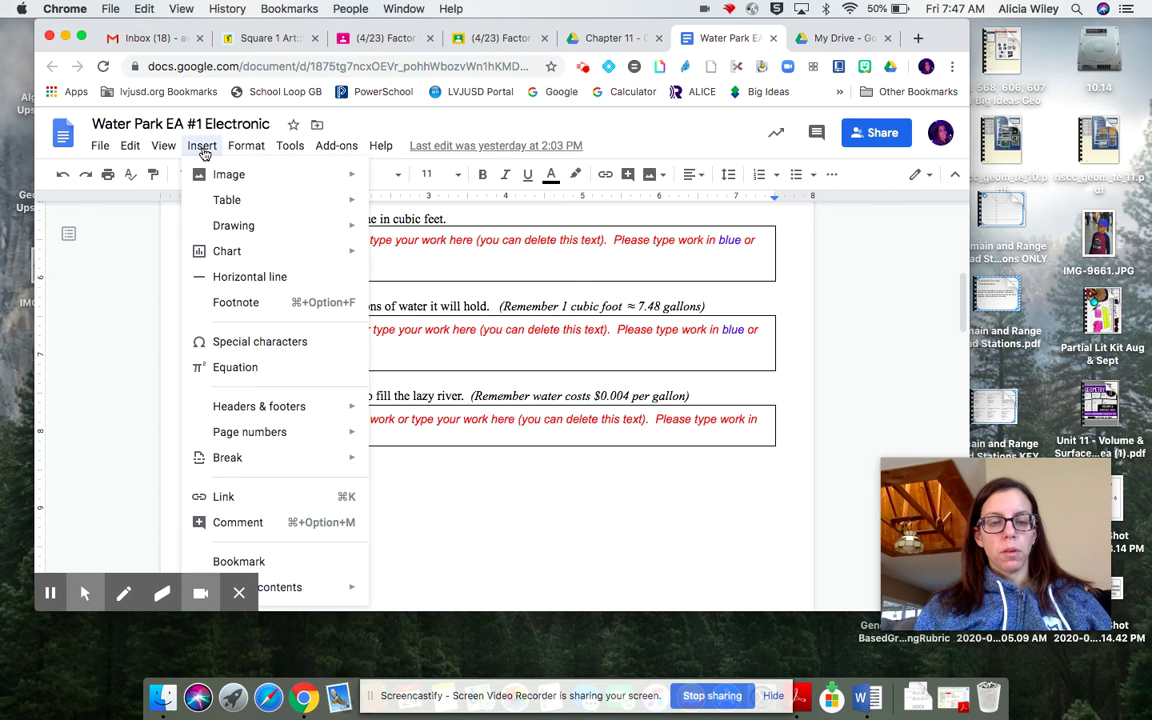
{"action": "left_click", "coordinate": [203, 151]}
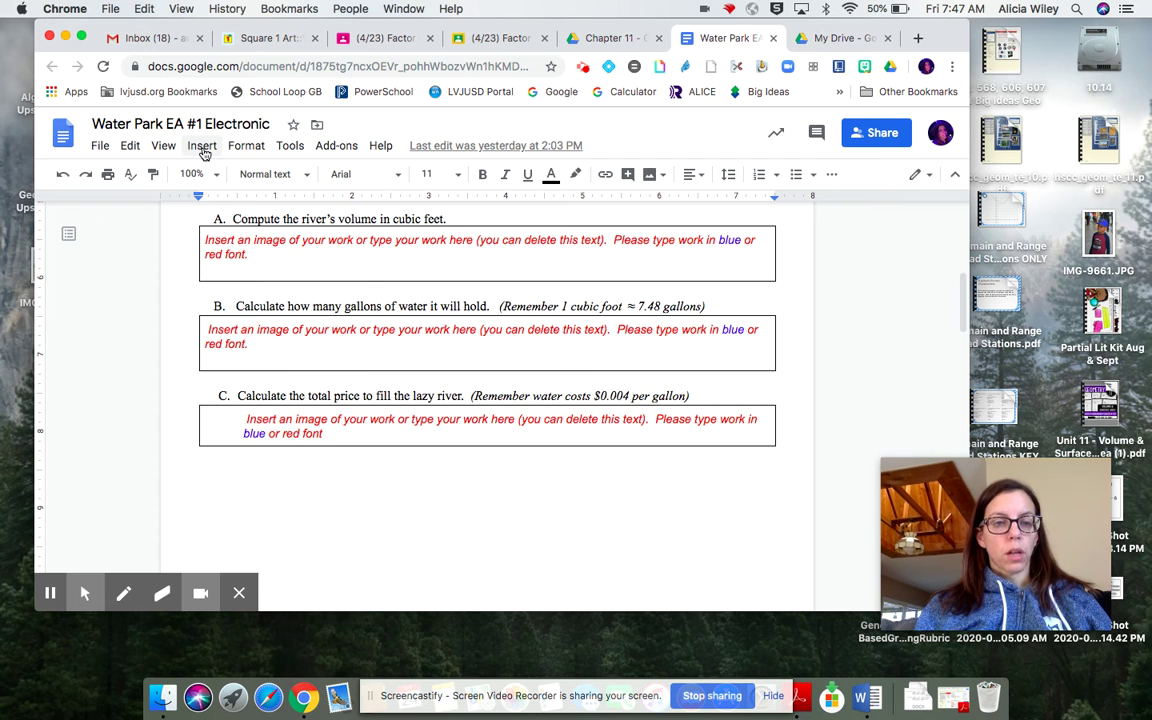
{"action": "left_click", "coordinate": [203, 151]}
{"action": "mouse_move", "coordinate": [226, 174]}
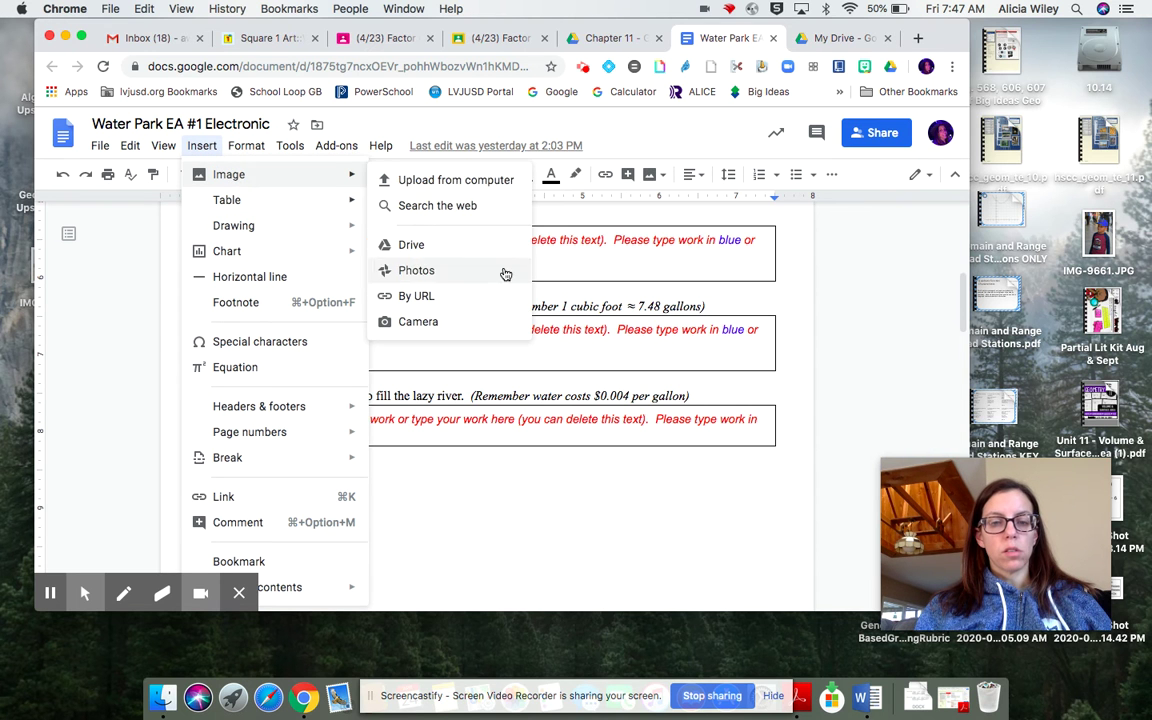
{"action": "left_click", "coordinate": [573, 267]}
Place the cursor below the placeholder text in part A's answer box and browse recent Google Drive images for insertion
{"action": "left_click", "coordinate": [265, 257]}
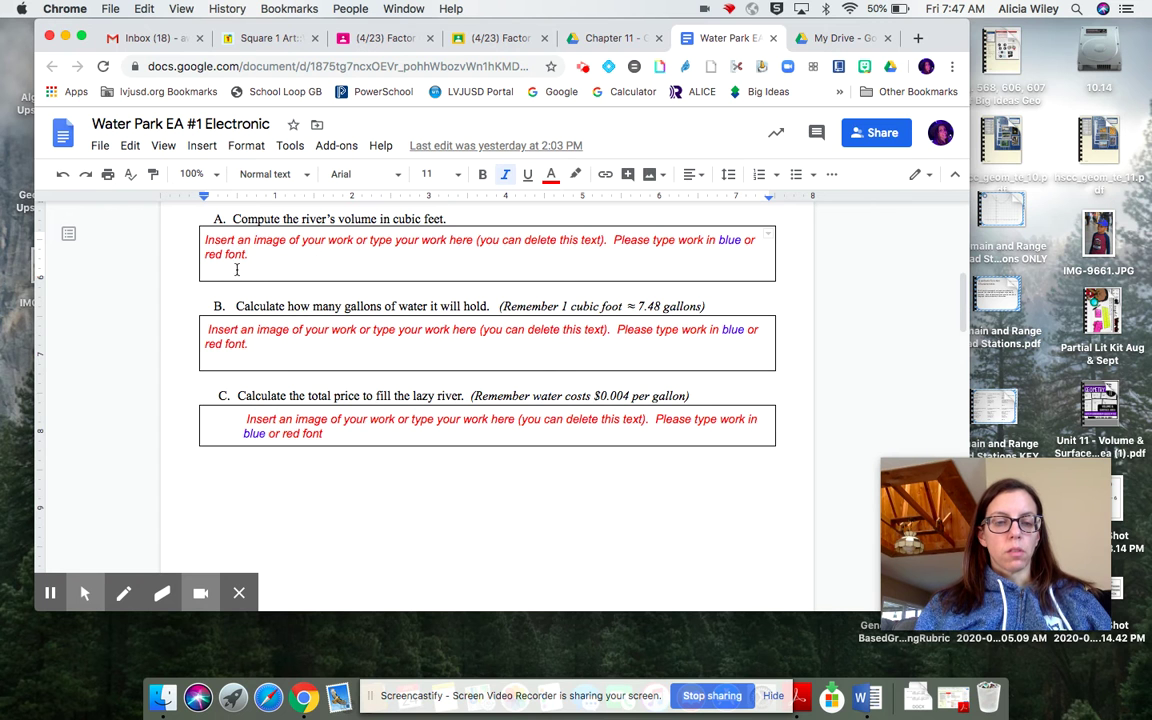
{"action": "key", "text": "Down"}
{"action": "left_click", "coordinate": [201, 147]}
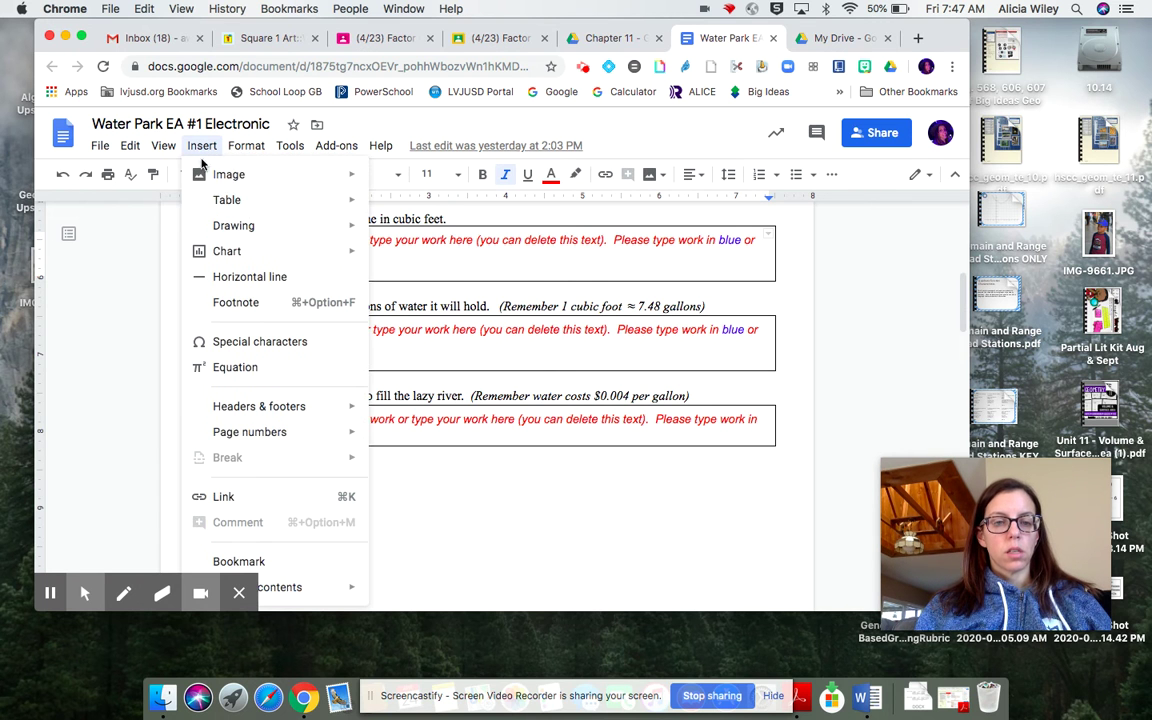
{"action": "mouse_move", "coordinate": [257, 185]}
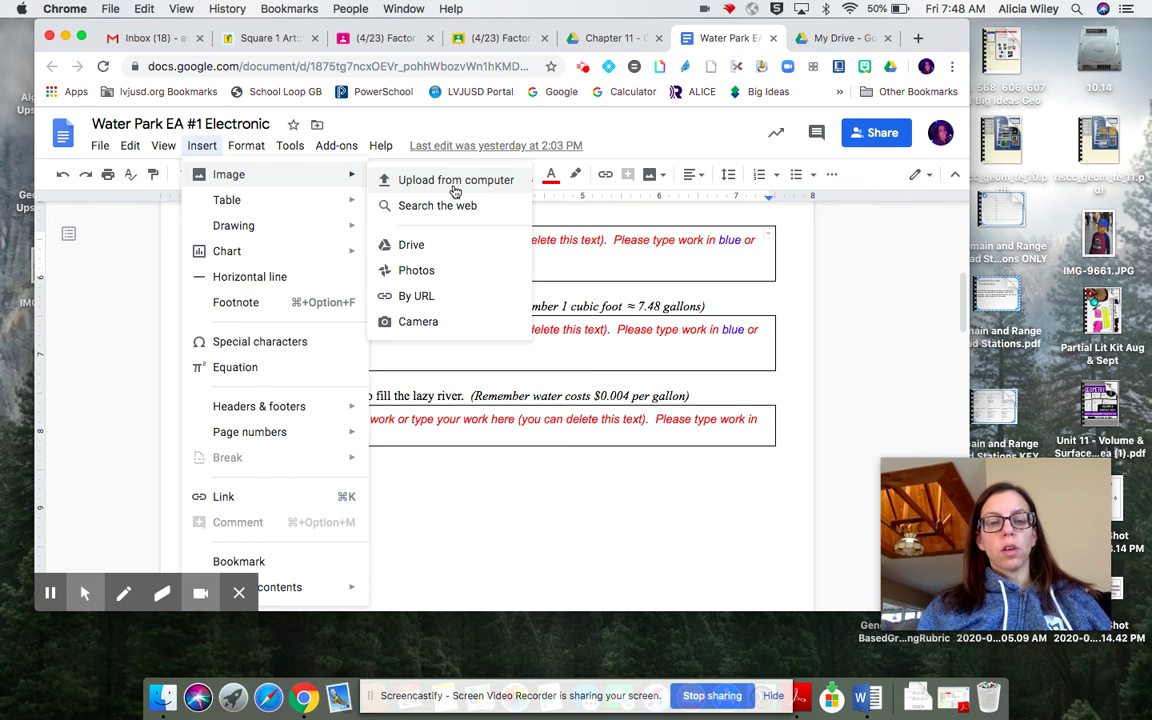
{"action": "left_click", "coordinate": [434, 250]}
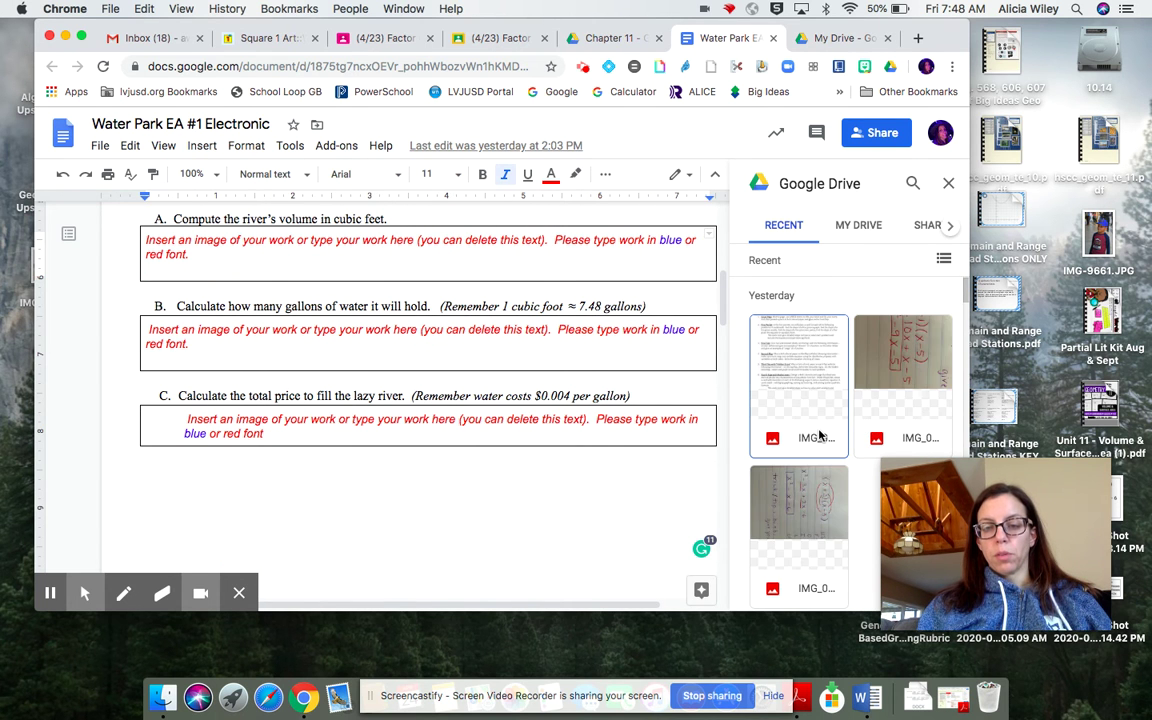
{"action": "scroll", "coordinate": [820, 435], "scroll_direction": "down", "scroll_amount": 2}
{"action": "scroll", "coordinate": [820, 435], "scroll_direction": "up", "scroll_amount": 1}
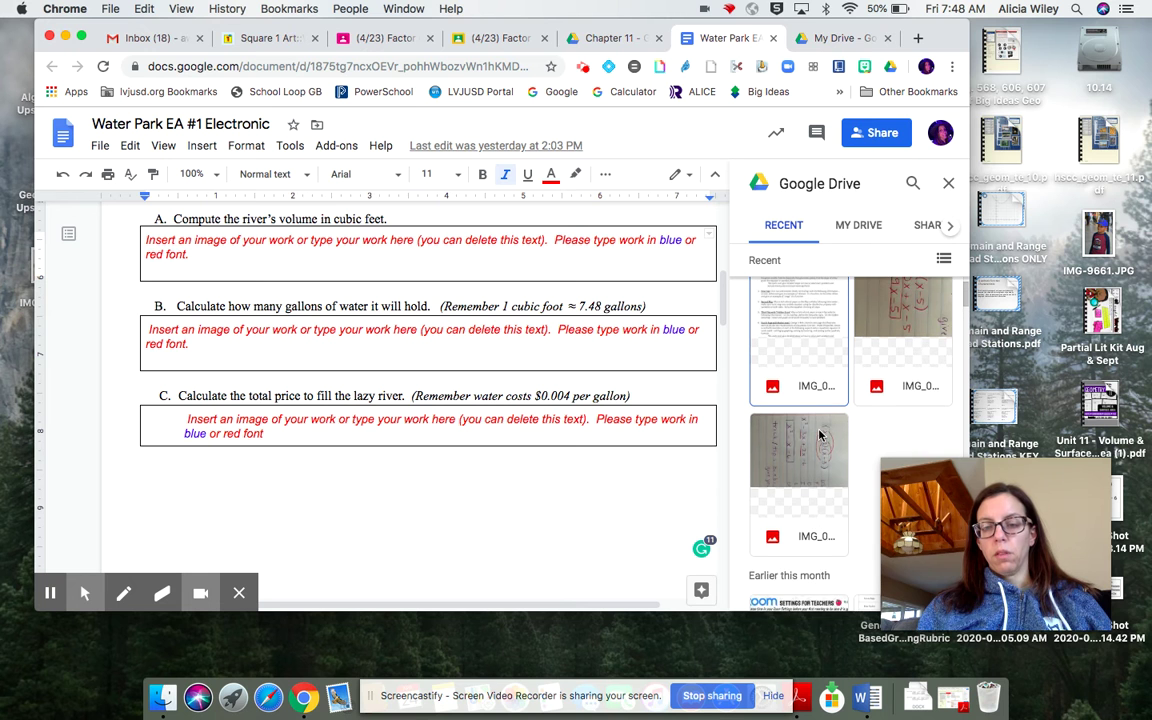
{"action": "scroll", "coordinate": [820, 435], "scroll_direction": "up", "scroll_amount": 1}
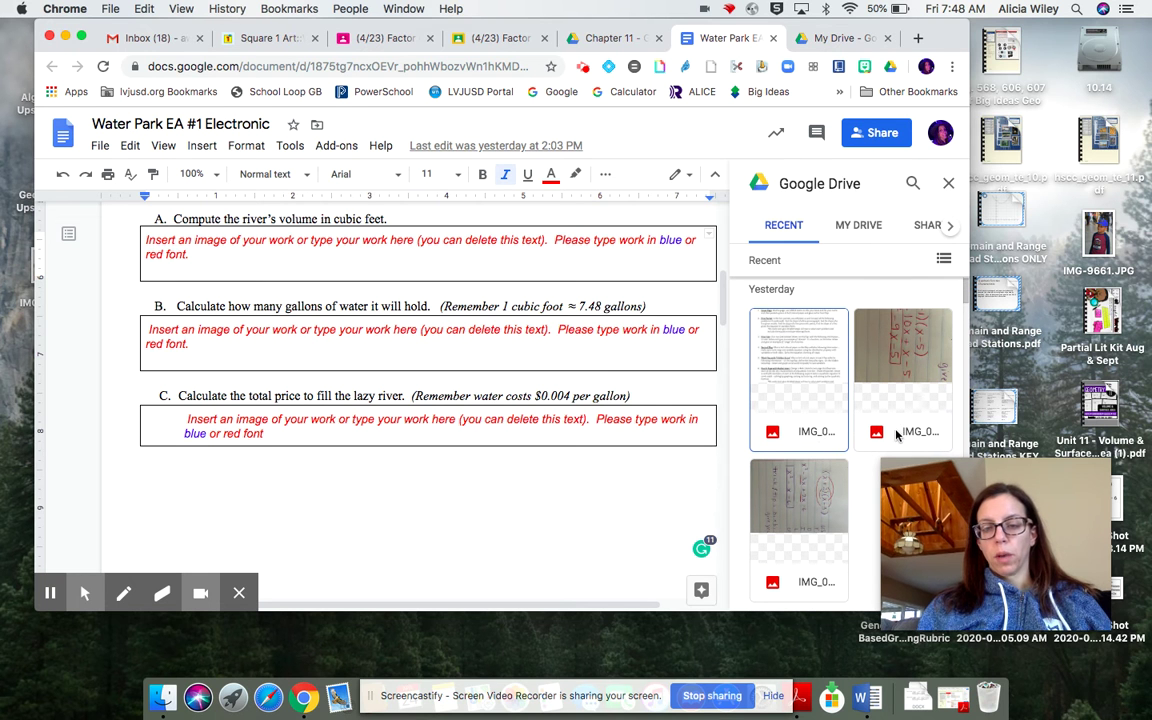
{"action": "left_click", "coordinate": [201, 146]}
{"action": "mouse_move", "coordinate": [226, 175]}
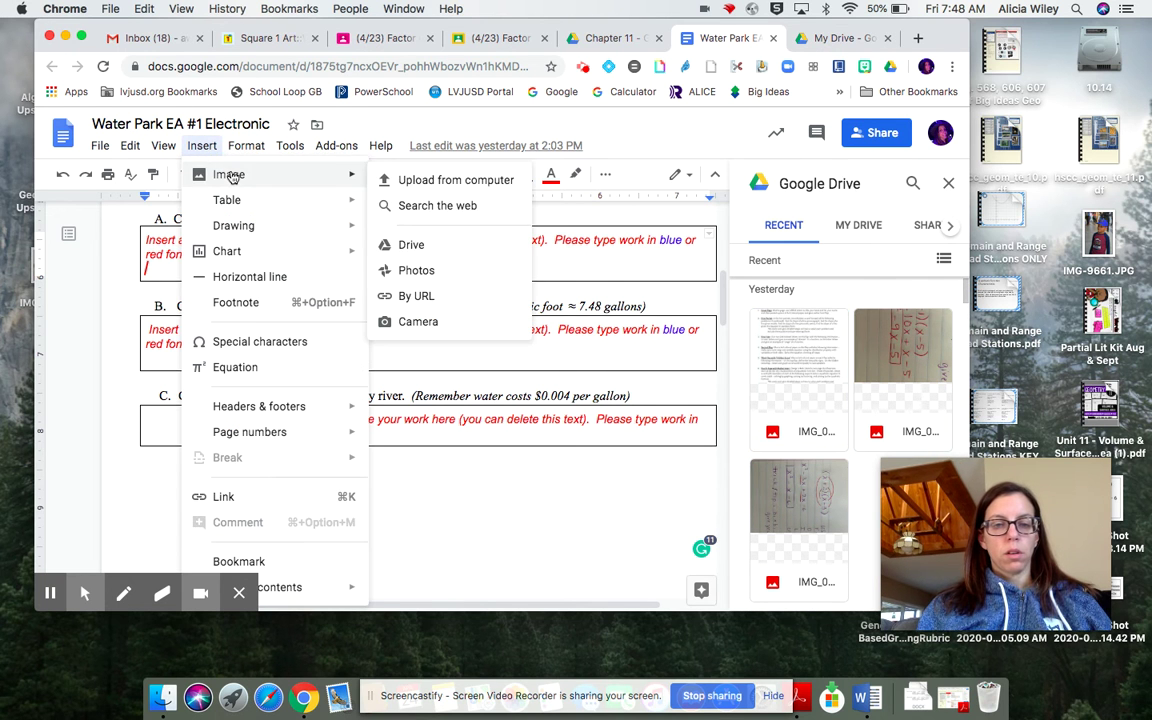
{"action": "left_click", "coordinate": [436, 186]}
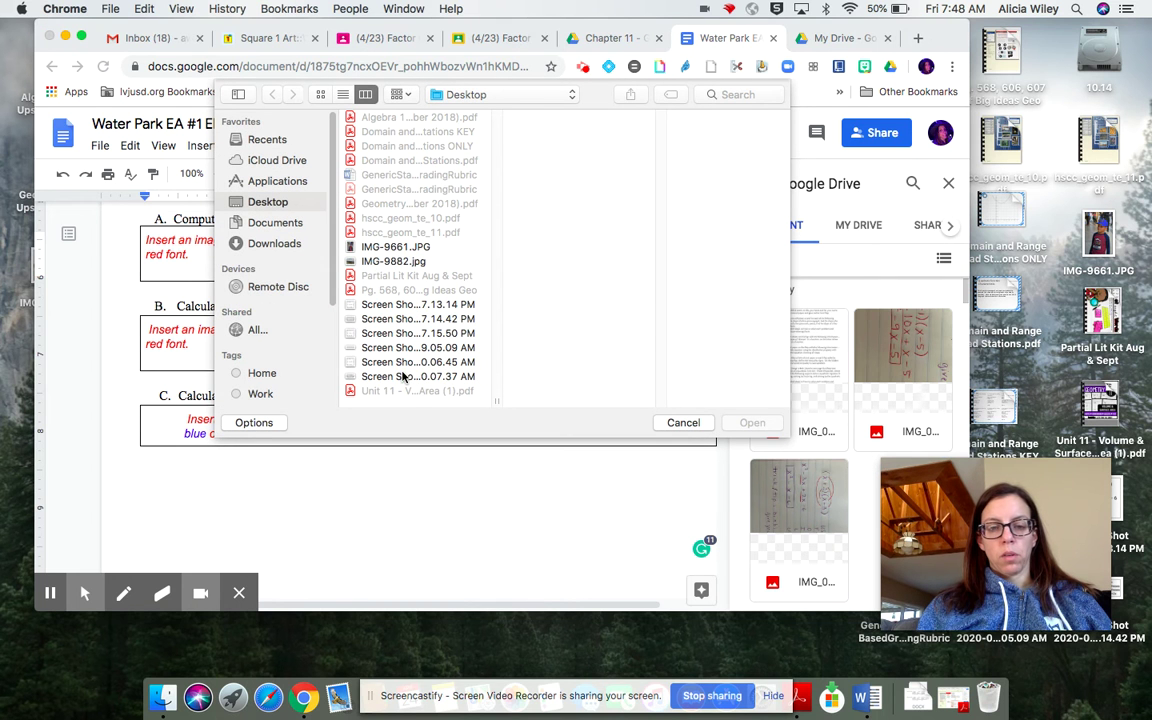
{"action": "left_click", "coordinate": [403, 376]}
{"action": "left_click", "coordinate": [396, 366]}
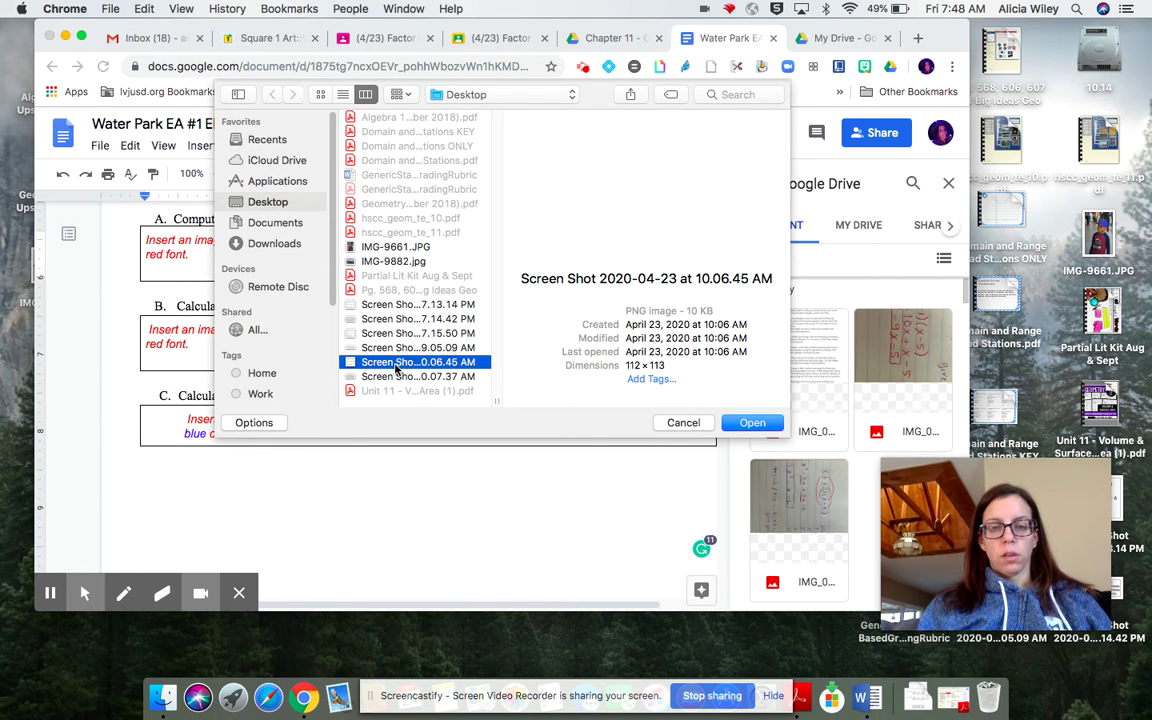
{"action": "left_click", "coordinate": [396, 348]}
{"action": "left_click", "coordinate": [390, 261]}
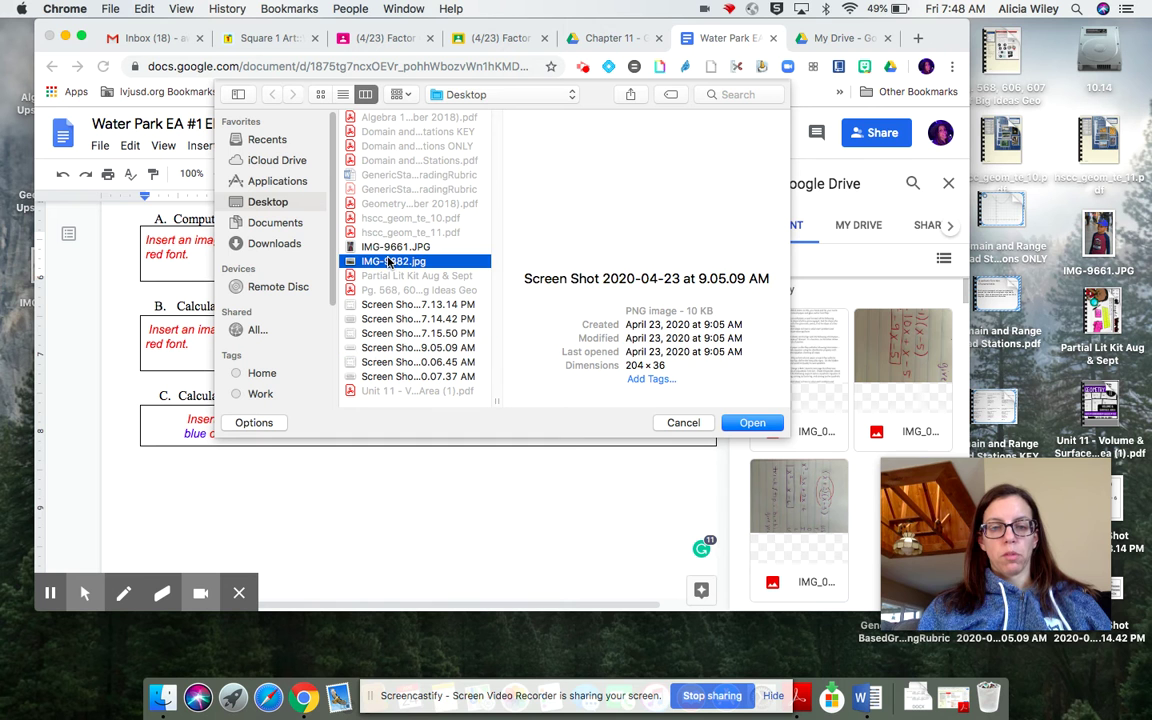
{"action": "left_click", "coordinate": [684, 423]}
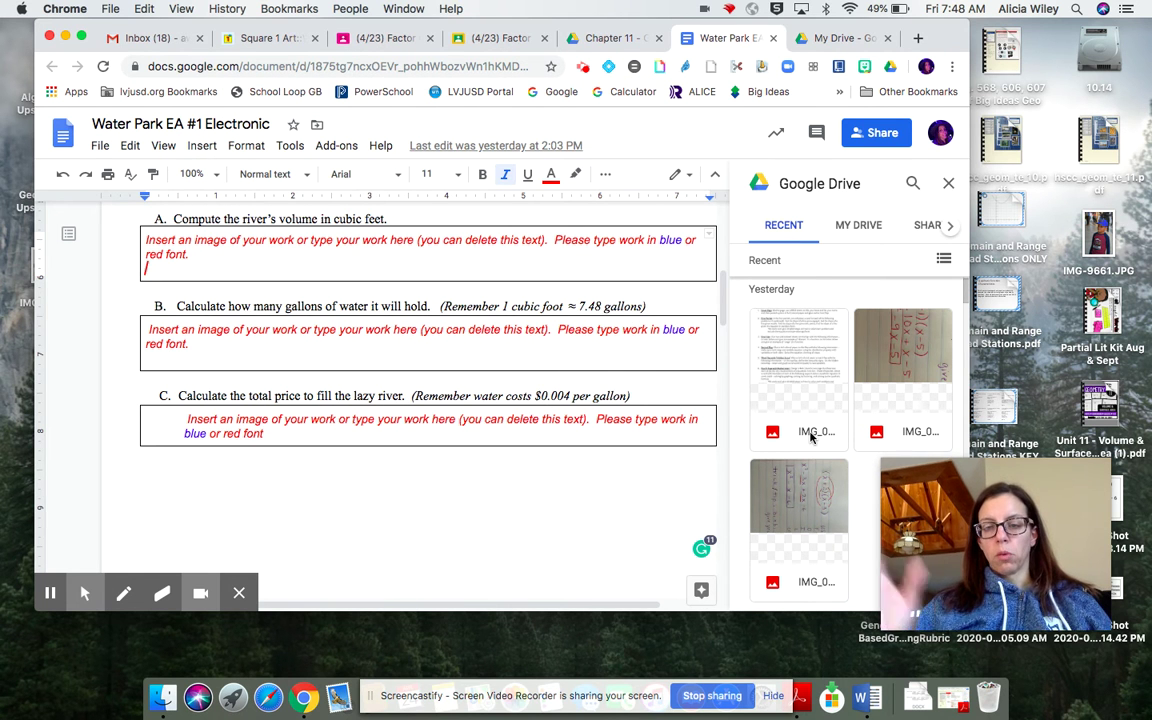
Insert the recent Drive photo of the handwritten FOIL method work into part A's answer box
{"action": "left_click", "coordinate": [928, 432]}
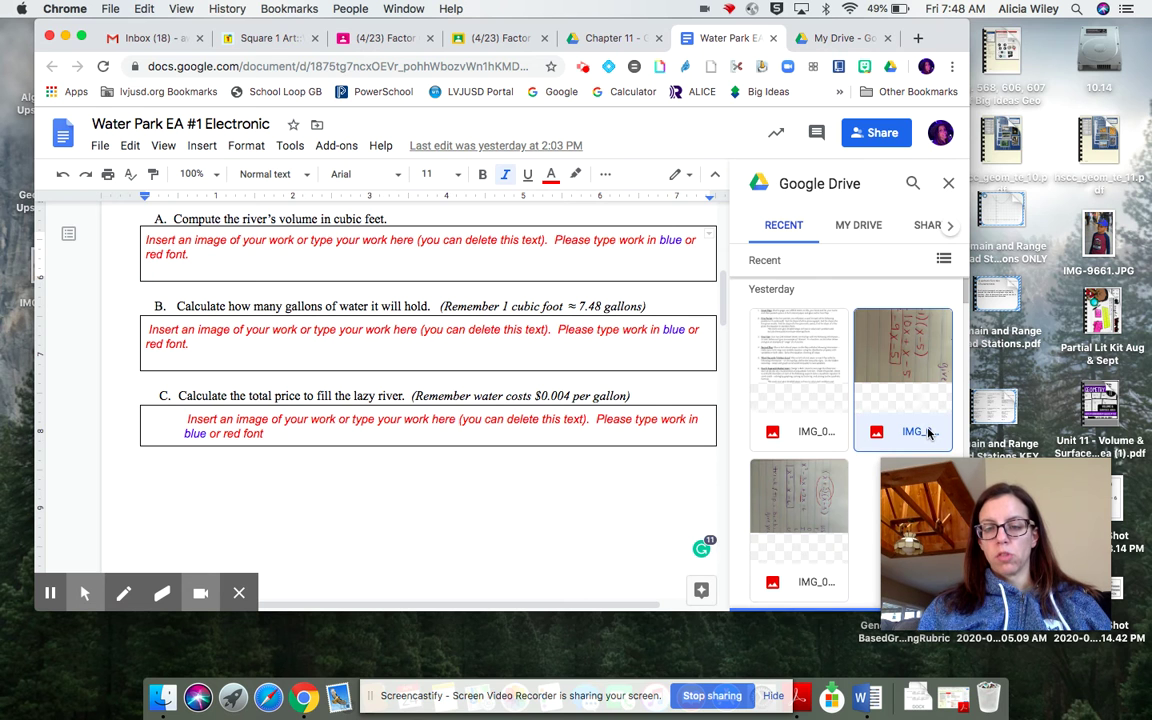
{"action": "left_click", "coordinate": [795, 540]}
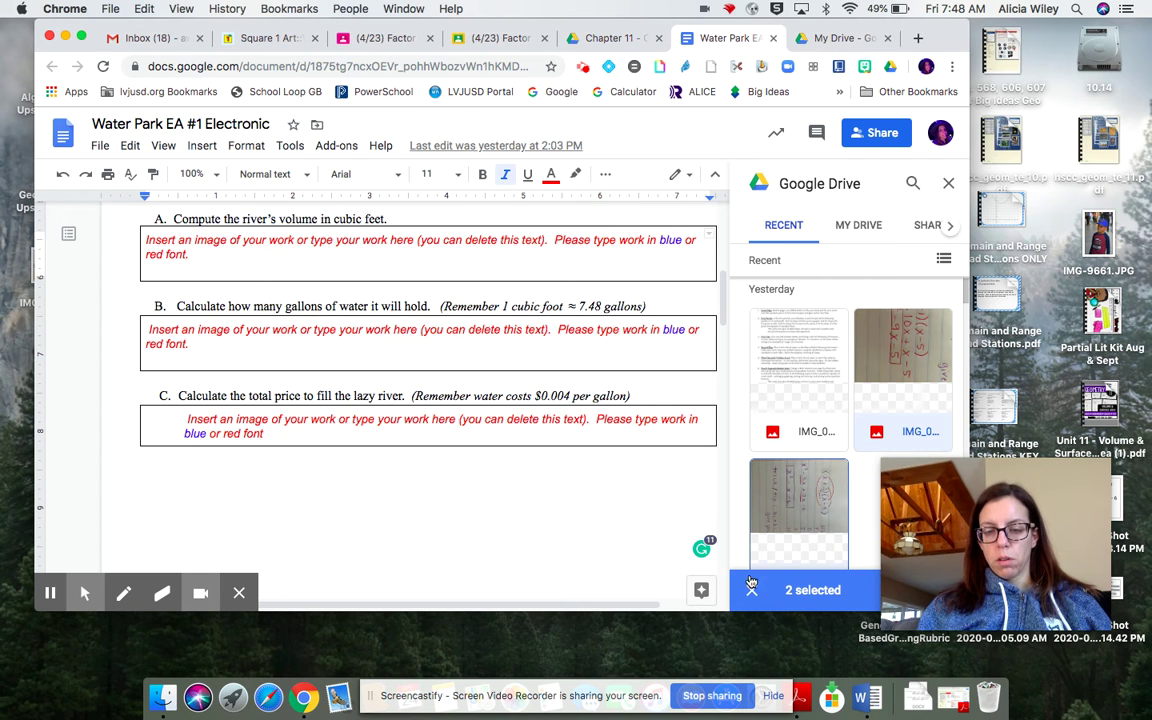
{"action": "left_click", "coordinate": [797, 555]}
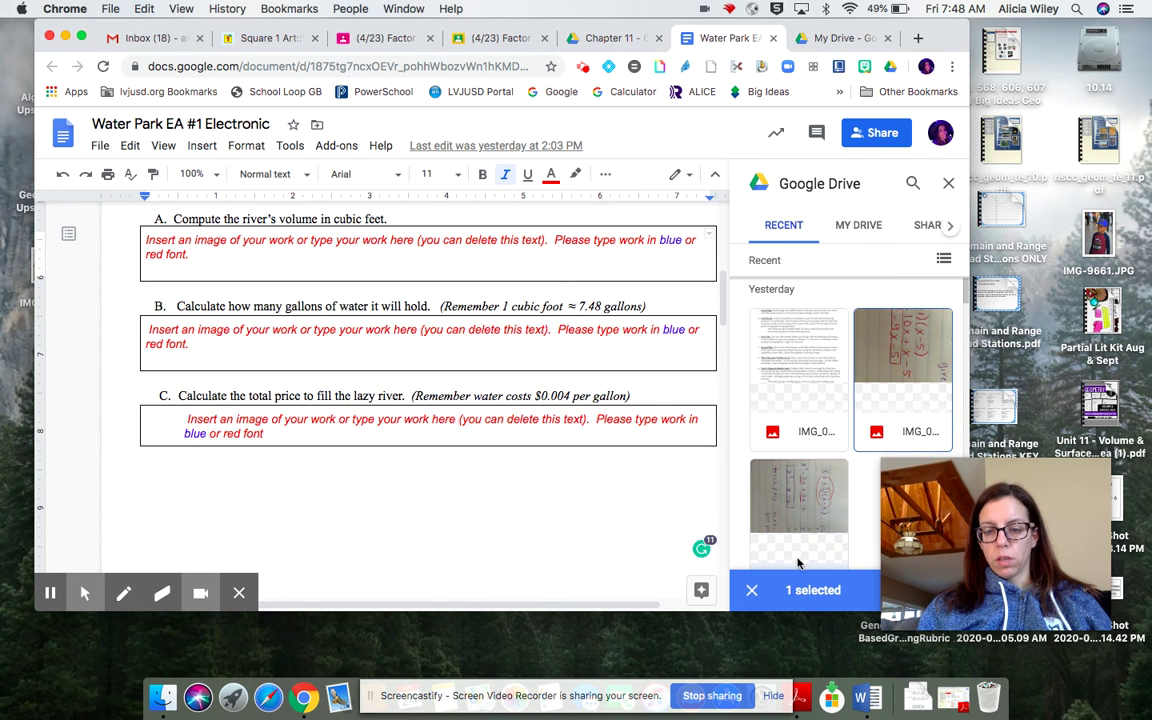
{"action": "key", "text": "Escape"}
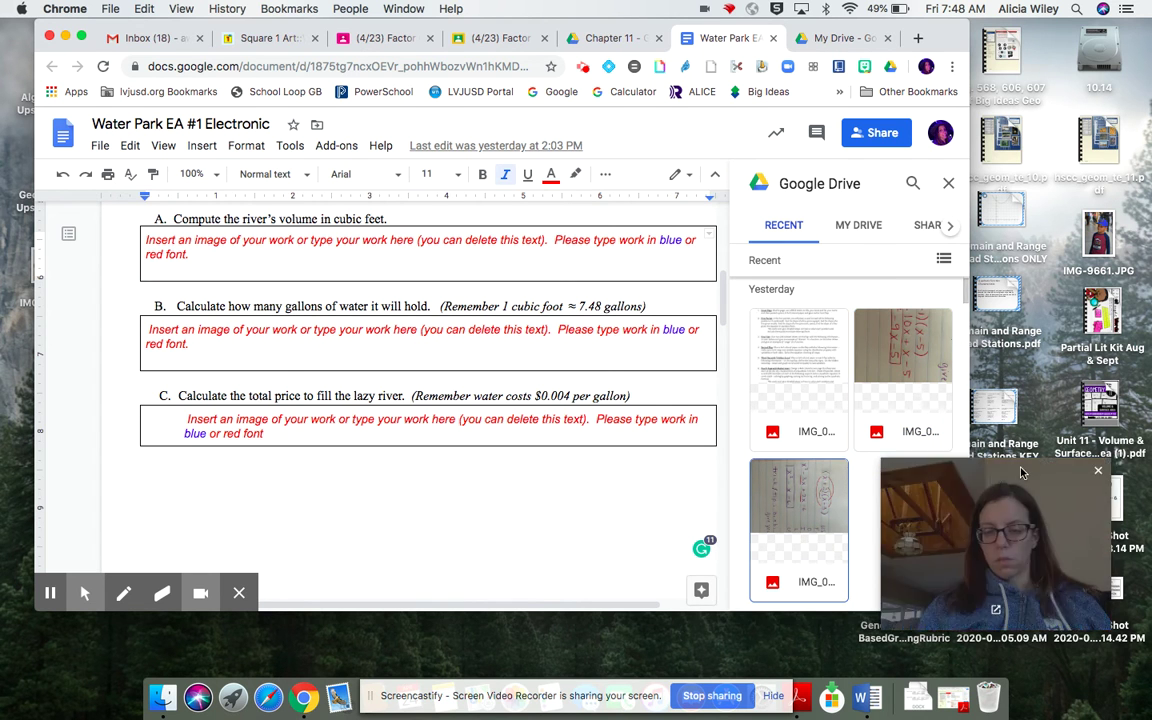
{"action": "left_click_drag", "start_coordinate": [958, 458], "coordinate": [988, 177]}
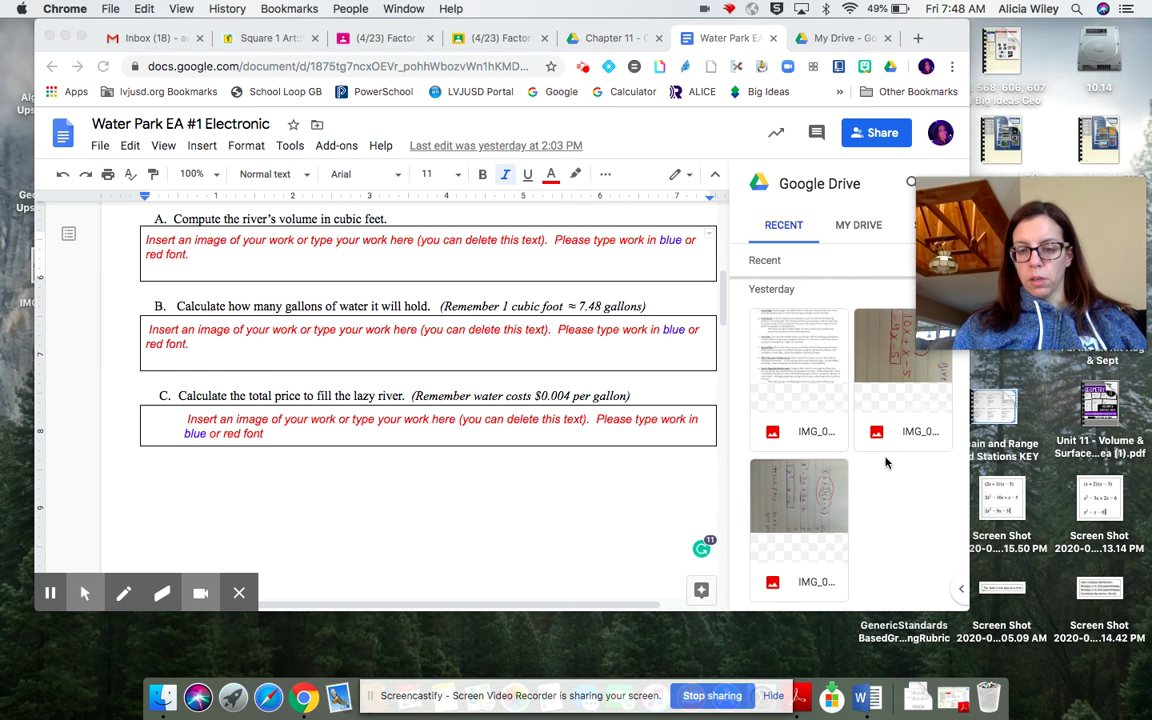
{"action": "left_click", "coordinate": [816, 532]}
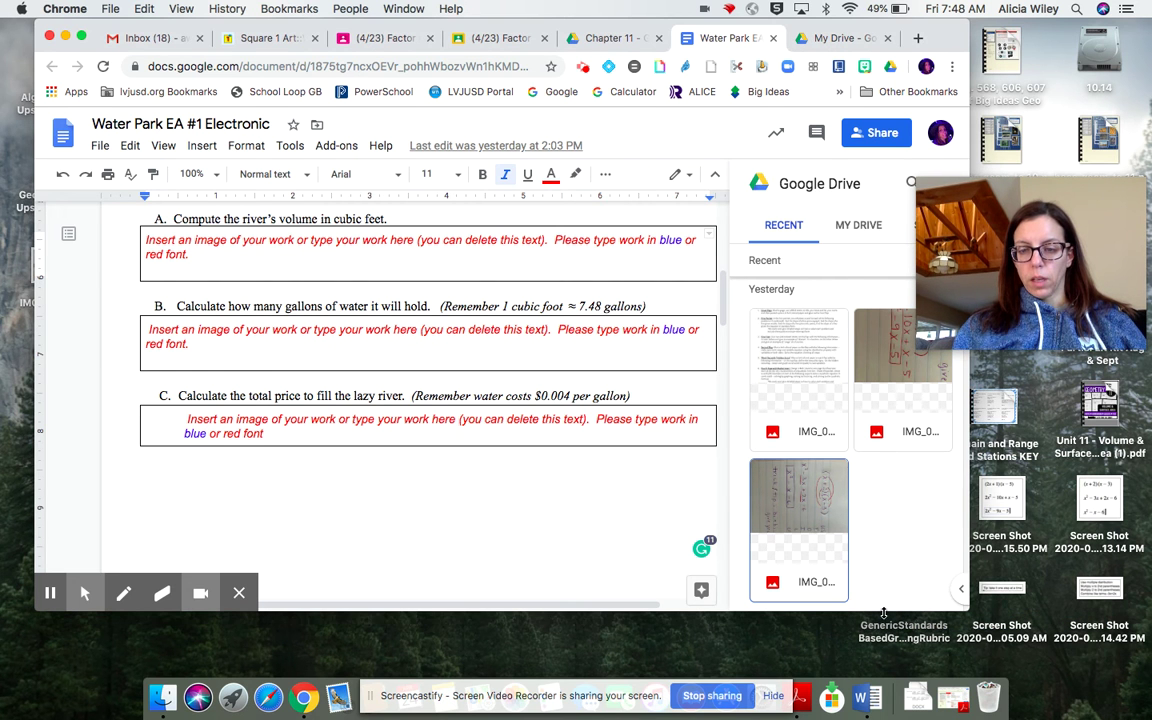
{"action": "scroll", "coordinate": [877, 538], "scroll_direction": "down", "scroll_amount": 10}
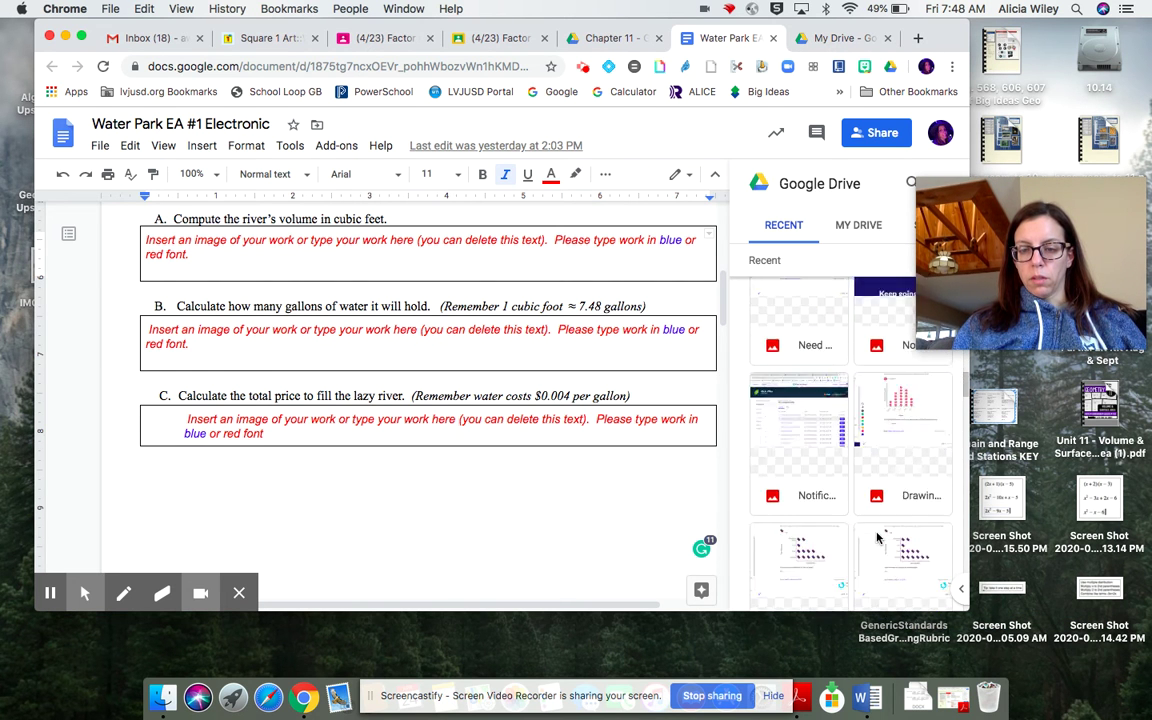
{"action": "scroll", "coordinate": [877, 538], "scroll_direction": "up", "scroll_amount": 10}
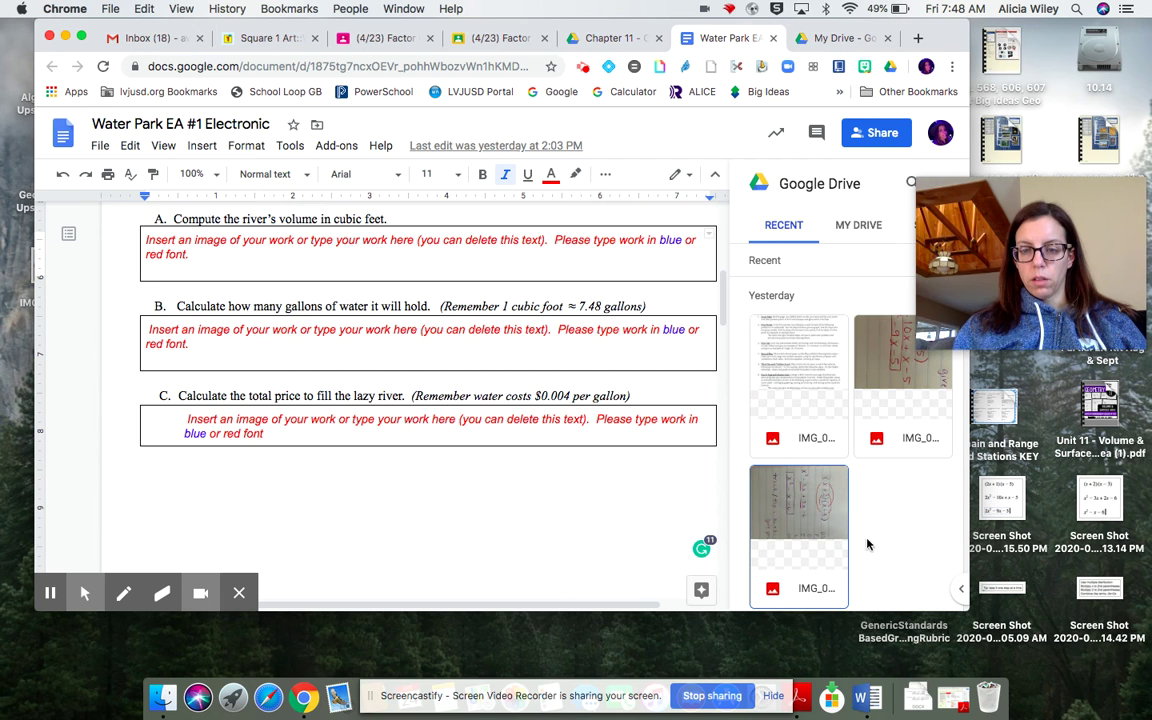
{"action": "left_click", "coordinate": [805, 555]}
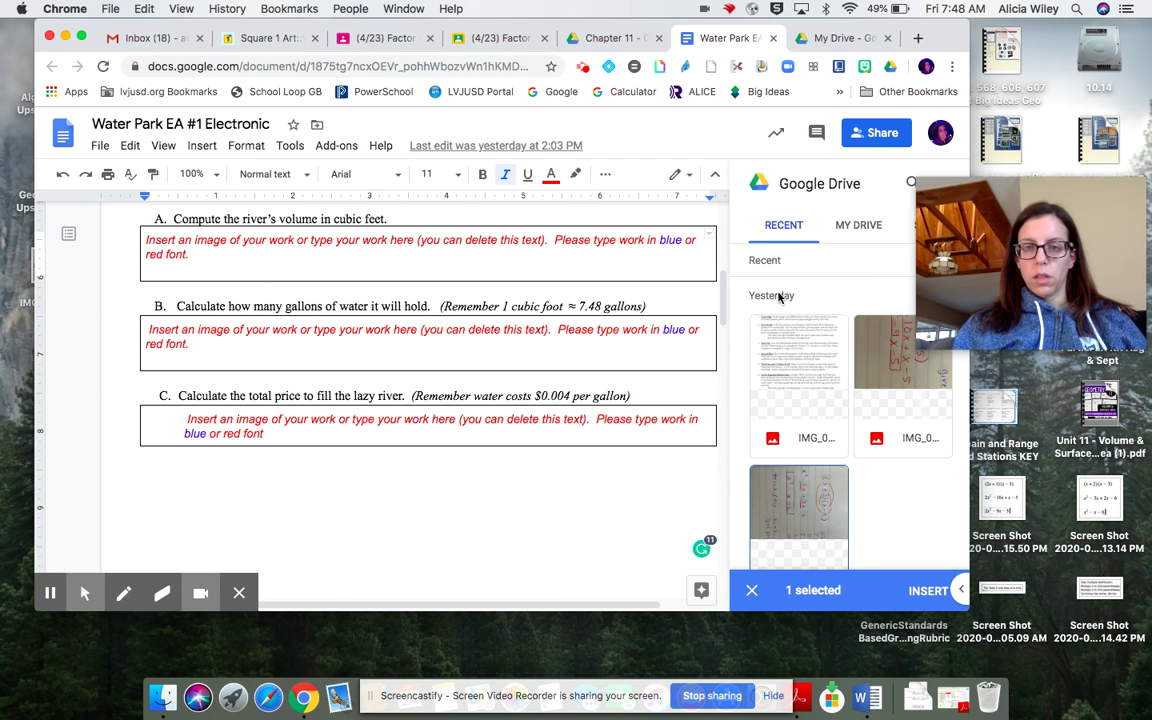
{"action": "left_click", "coordinate": [927, 591]}
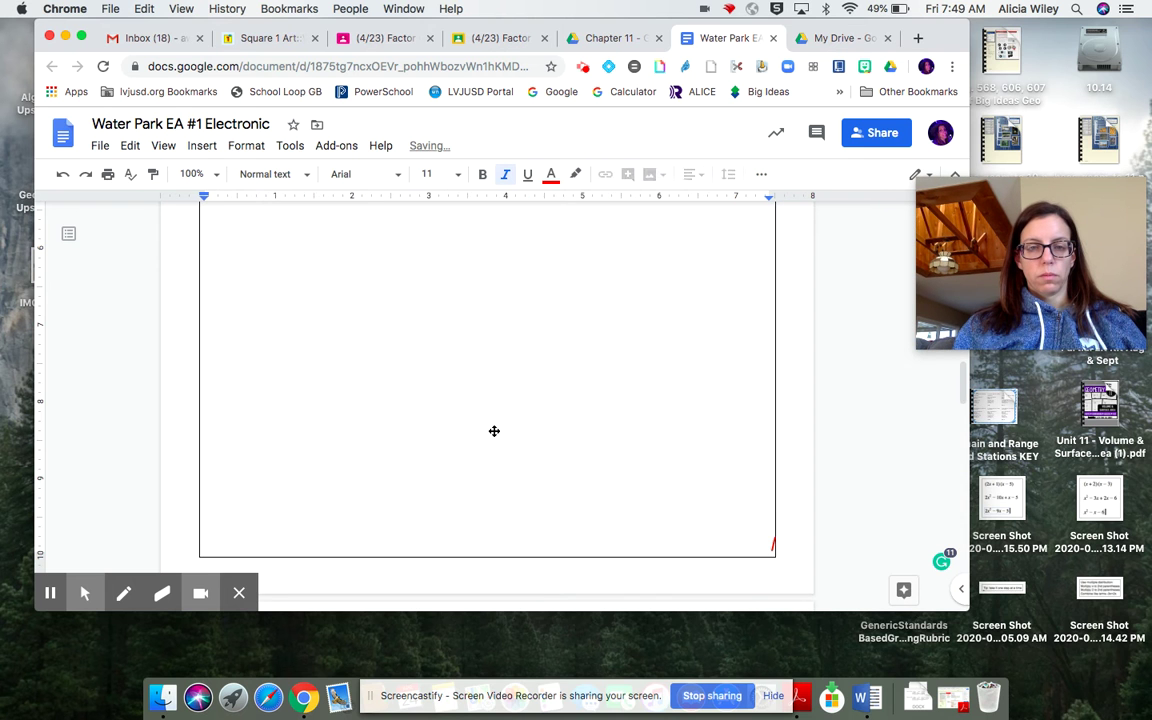
Shrink the inserted FOIL photo in part A's answer box proportionally to about 4.25 inches wide
{"action": "scroll", "coordinate": [494, 431], "scroll_direction": "up", "scroll_amount": 5}
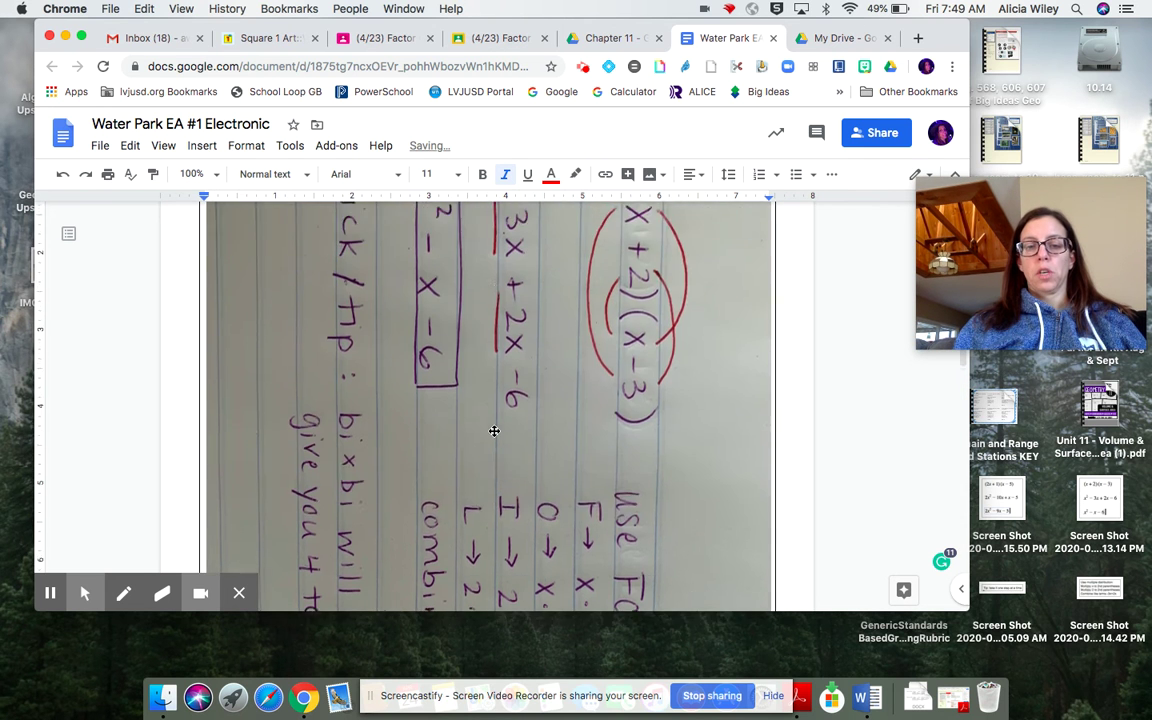
{"action": "scroll", "coordinate": [494, 431], "scroll_direction": "up", "scroll_amount": 10}
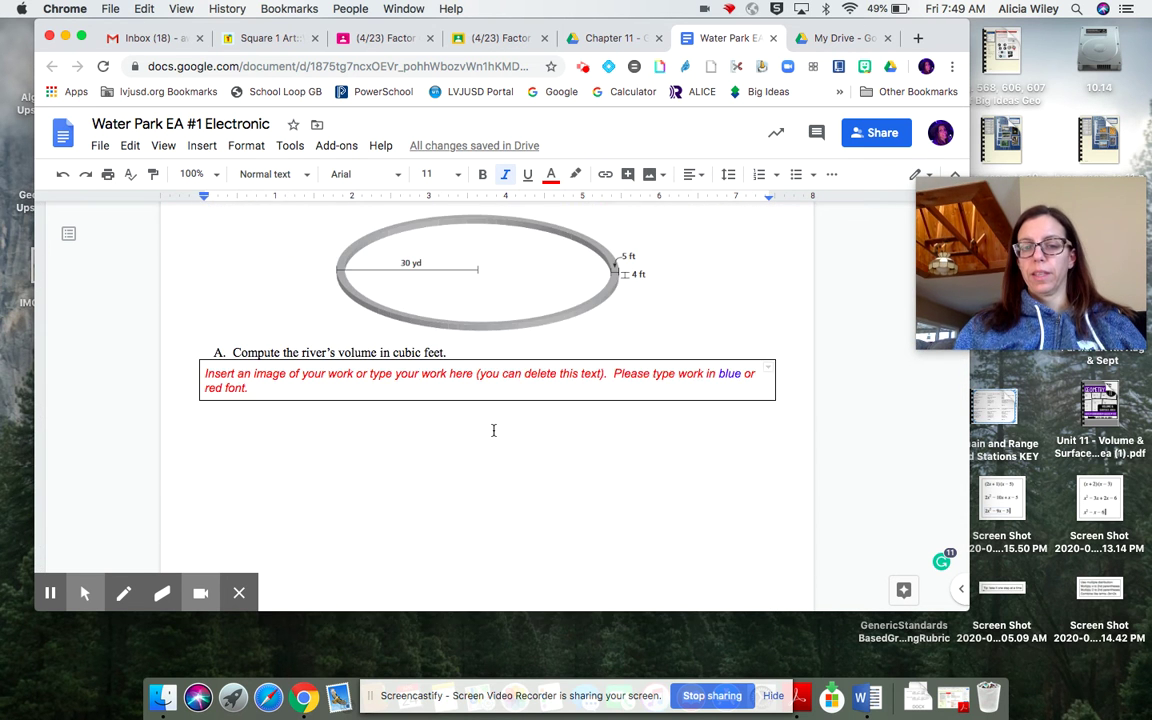
{"action": "scroll", "coordinate": [493, 430], "scroll_direction": "down", "scroll_amount": 15}
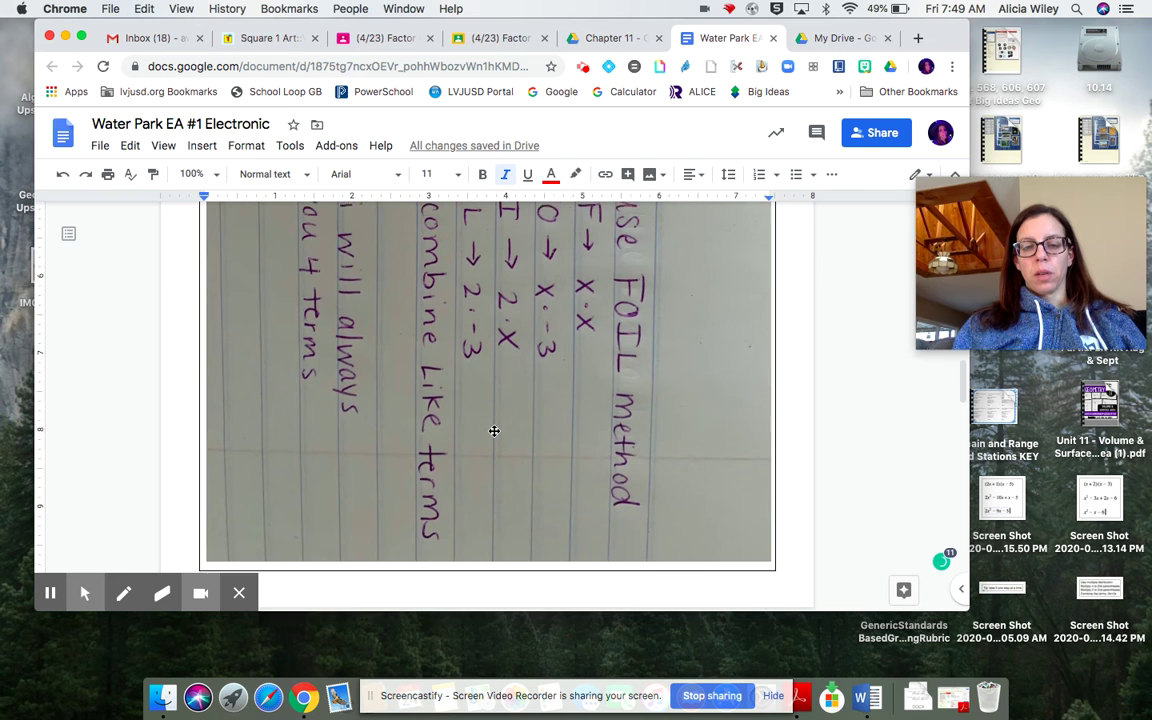
{"action": "left_click", "coordinate": [670, 502]}
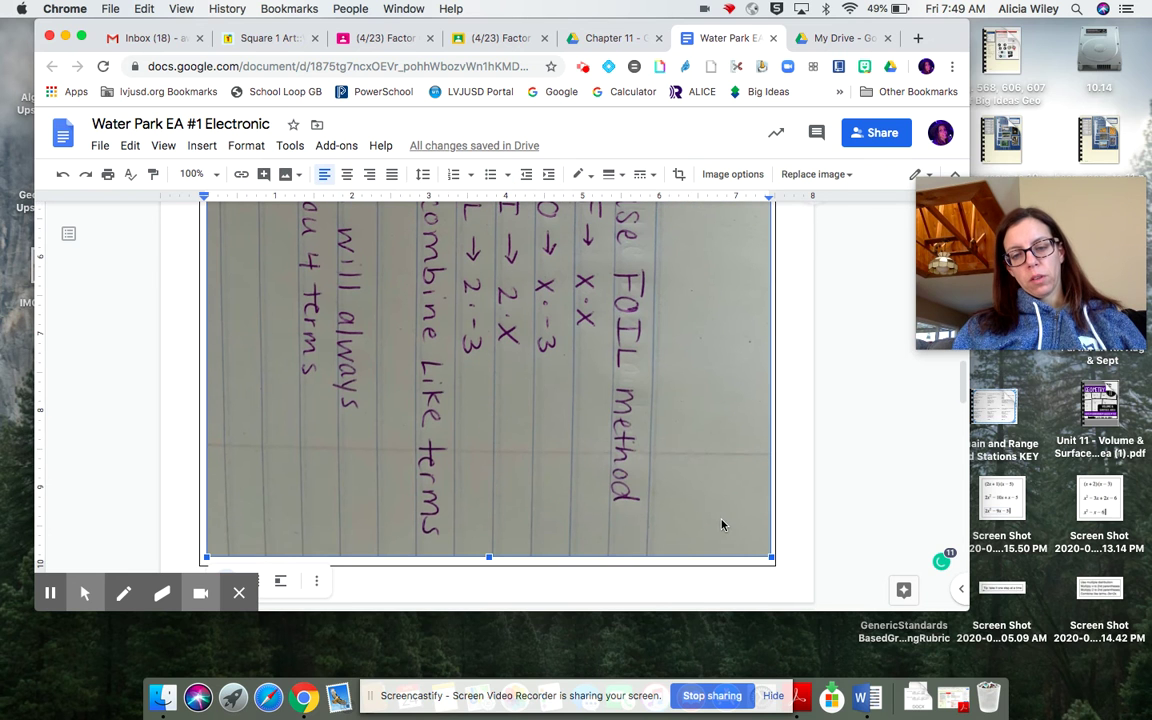
{"action": "left_click_drag", "start_coordinate": [772, 558], "coordinate": [478, 243]}
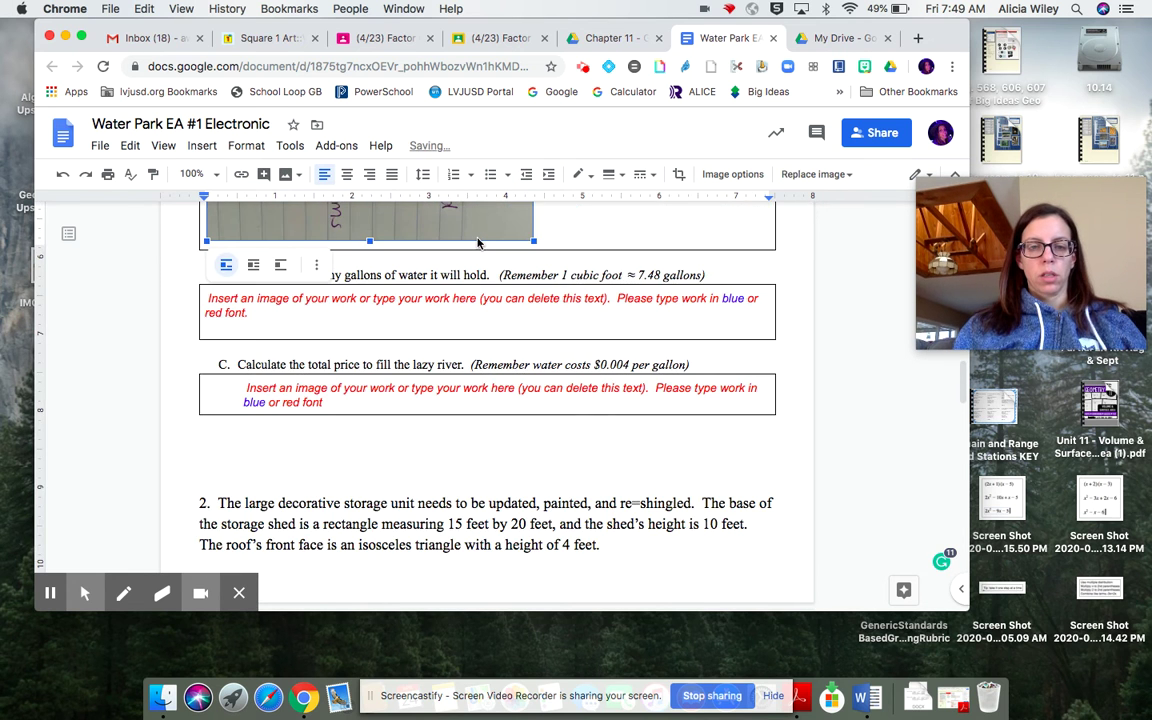
{"action": "scroll", "coordinate": [478, 243], "scroll_direction": "up", "scroll_amount": 4}
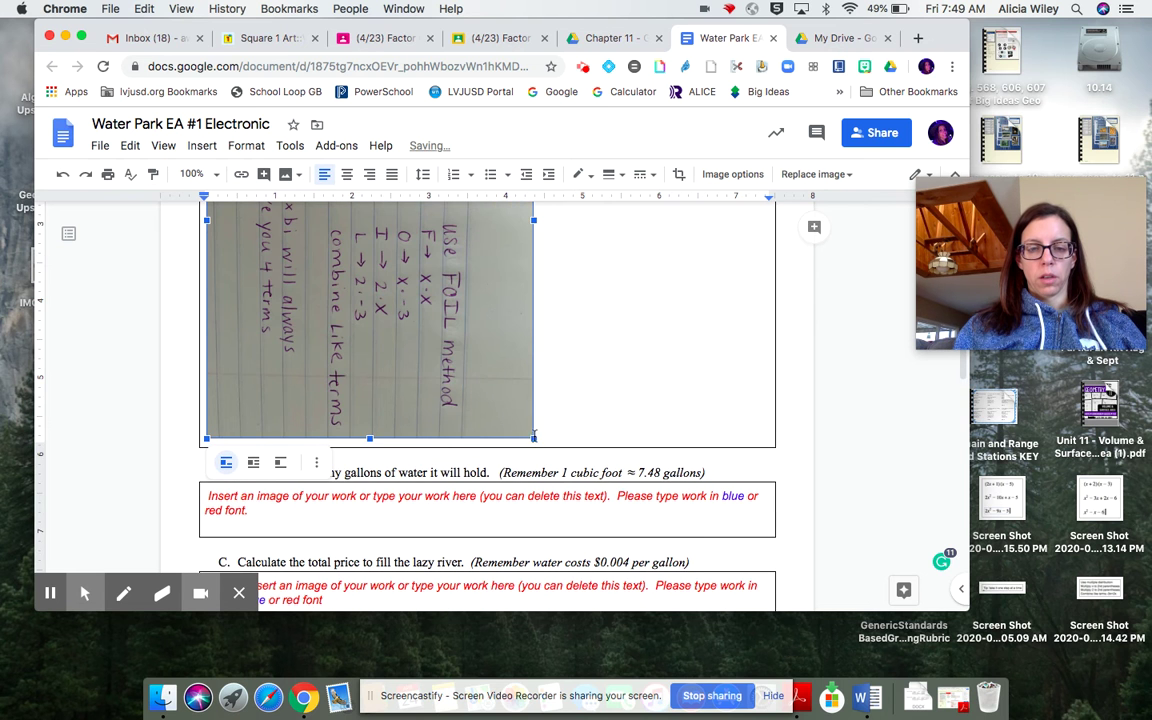
Shrink part A's FOIL photo proportionally to about 3 inches wide and rotate it 90 degrees counterclockwise so the handwriting reads upright
{"action": "left_click_drag", "start_coordinate": [537, 441], "coordinate": [501, 386]}
{"action": "scroll", "coordinate": [432, 303], "scroll_direction": "down", "scroll_amount": 5}
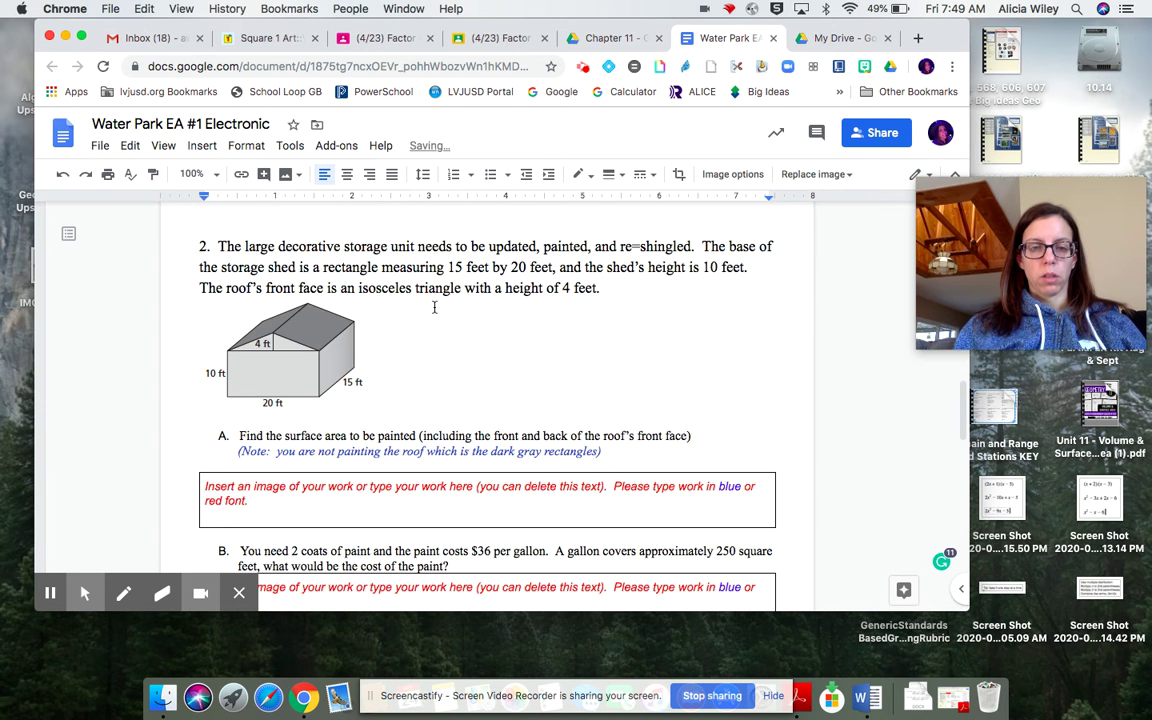
{"action": "scroll", "coordinate": [477, 367], "scroll_direction": "down", "scroll_amount": 3}
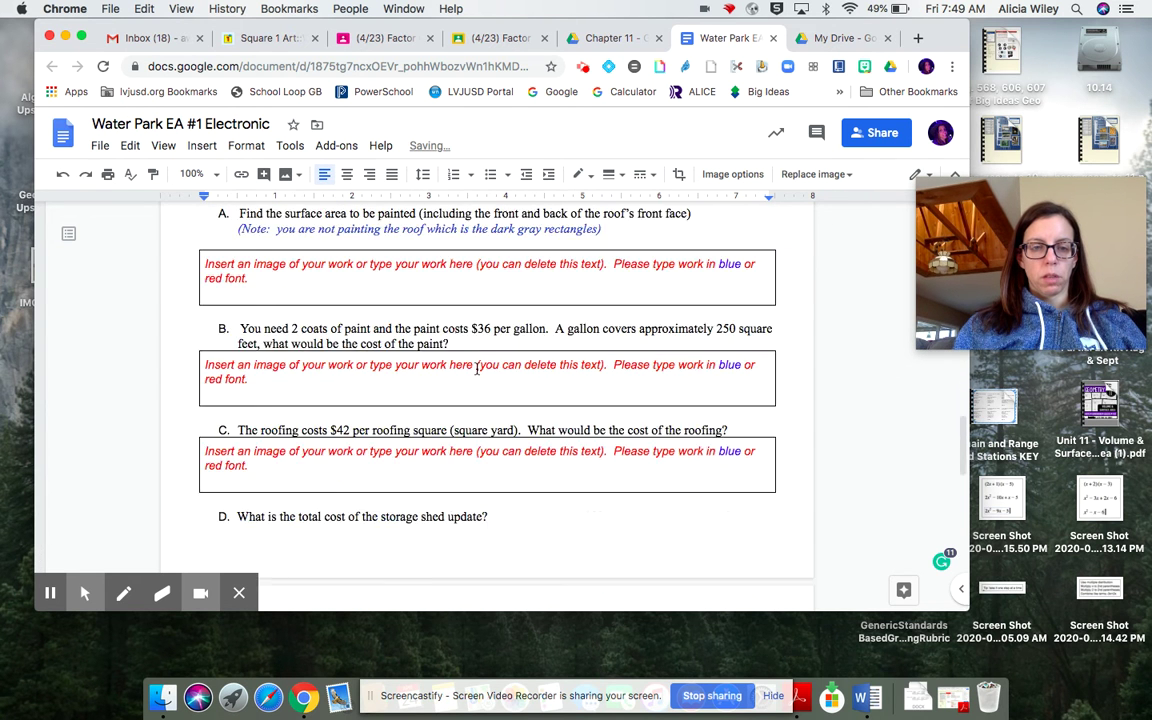
{"action": "scroll", "coordinate": [477, 367], "scroll_direction": "up", "scroll_amount": 10}
{"action": "scroll", "coordinate": [477, 367], "scroll_direction": "up", "scroll_amount": 4}
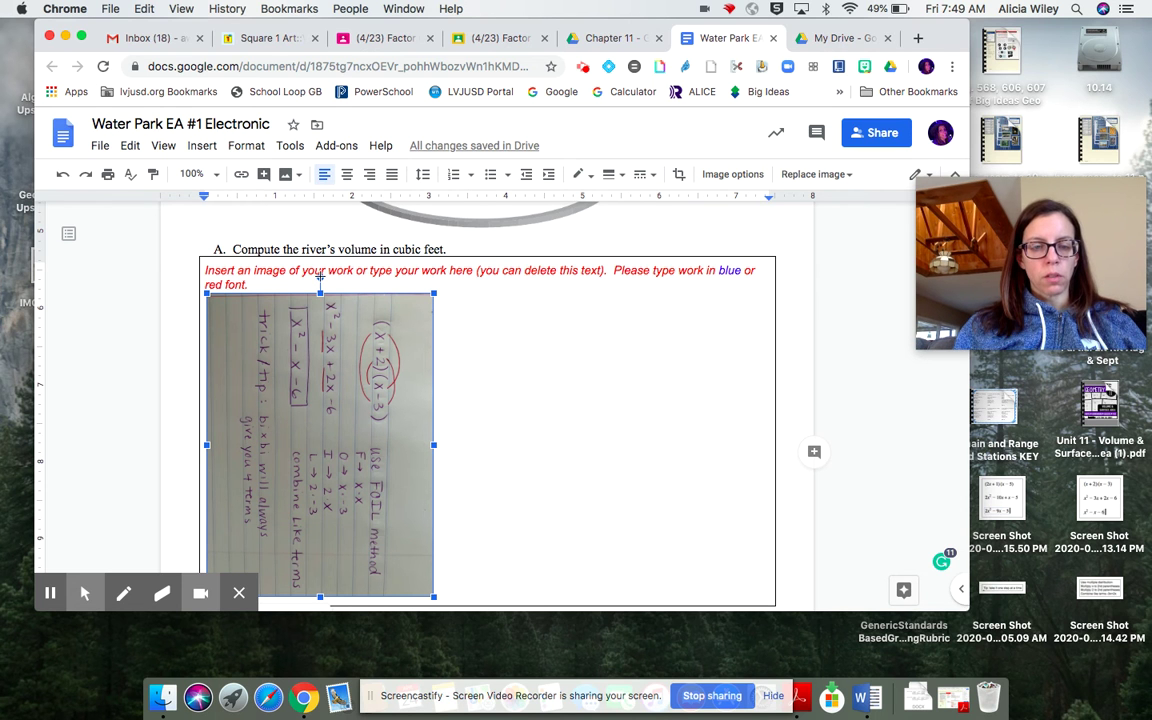
{"action": "left_click_drag", "start_coordinate": [320, 277], "coordinate": [132, 410]}
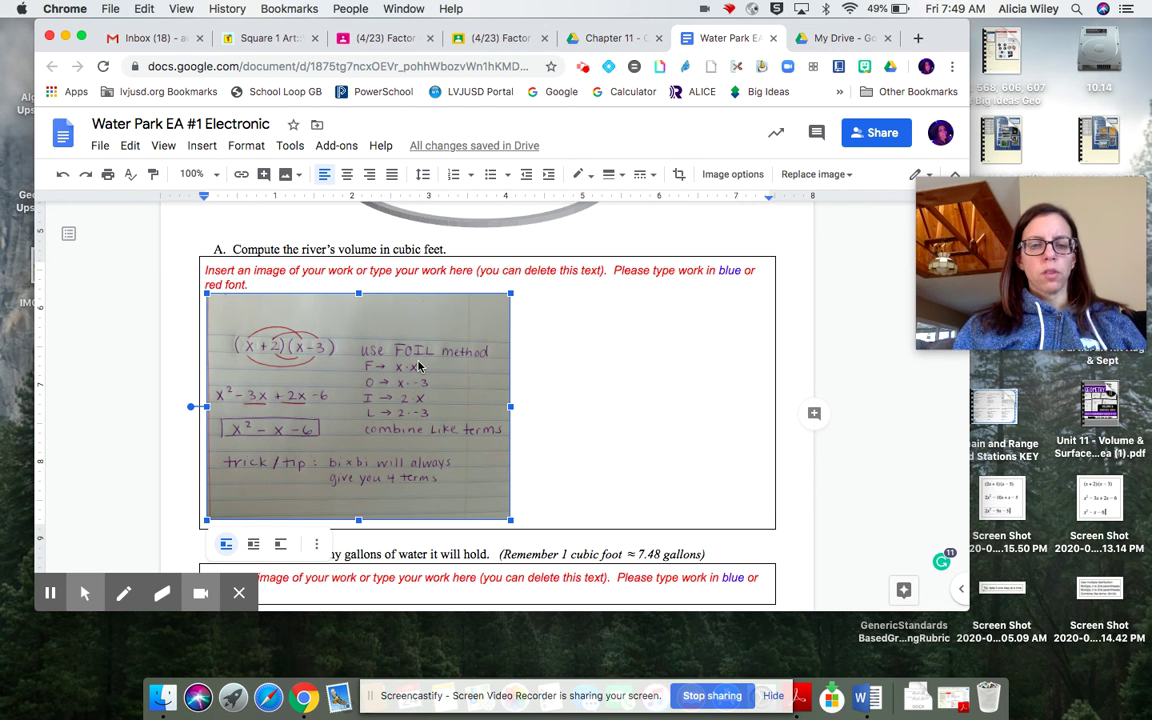
Crop the FOIL method notes off the photo's right side, keeping the worked equations in a strip about 1.75 inches wide
{"action": "right_click", "coordinate": [419, 367]}
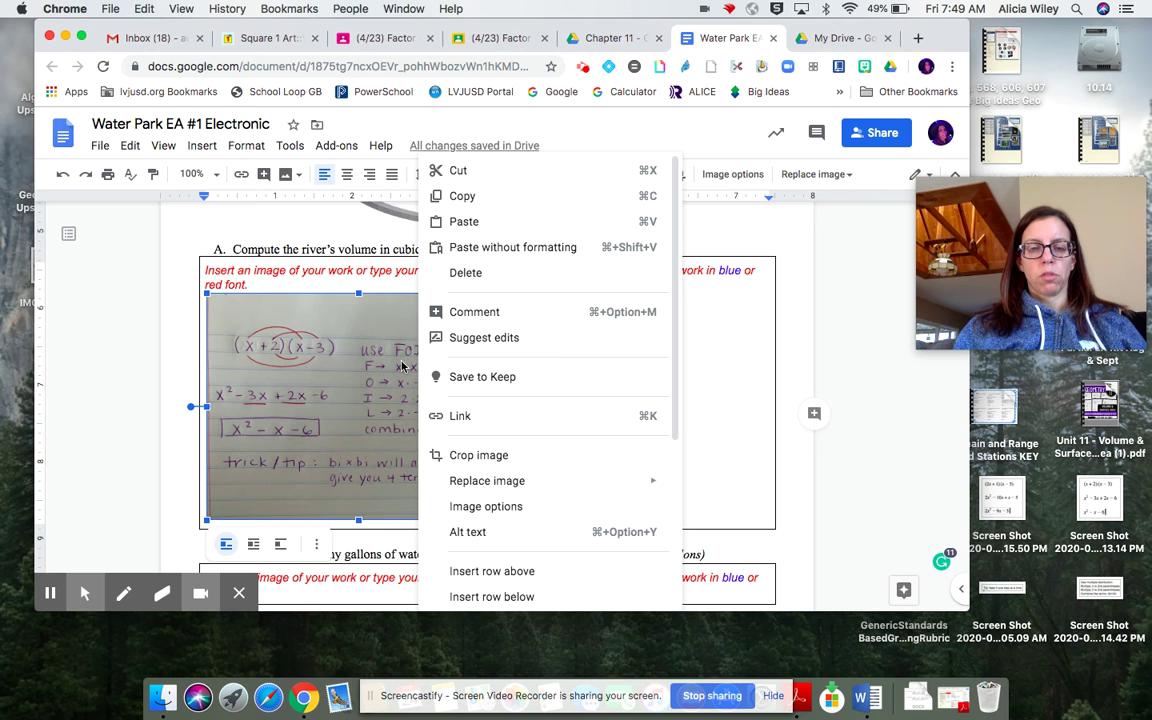
{"action": "left_click", "coordinate": [458, 458]}
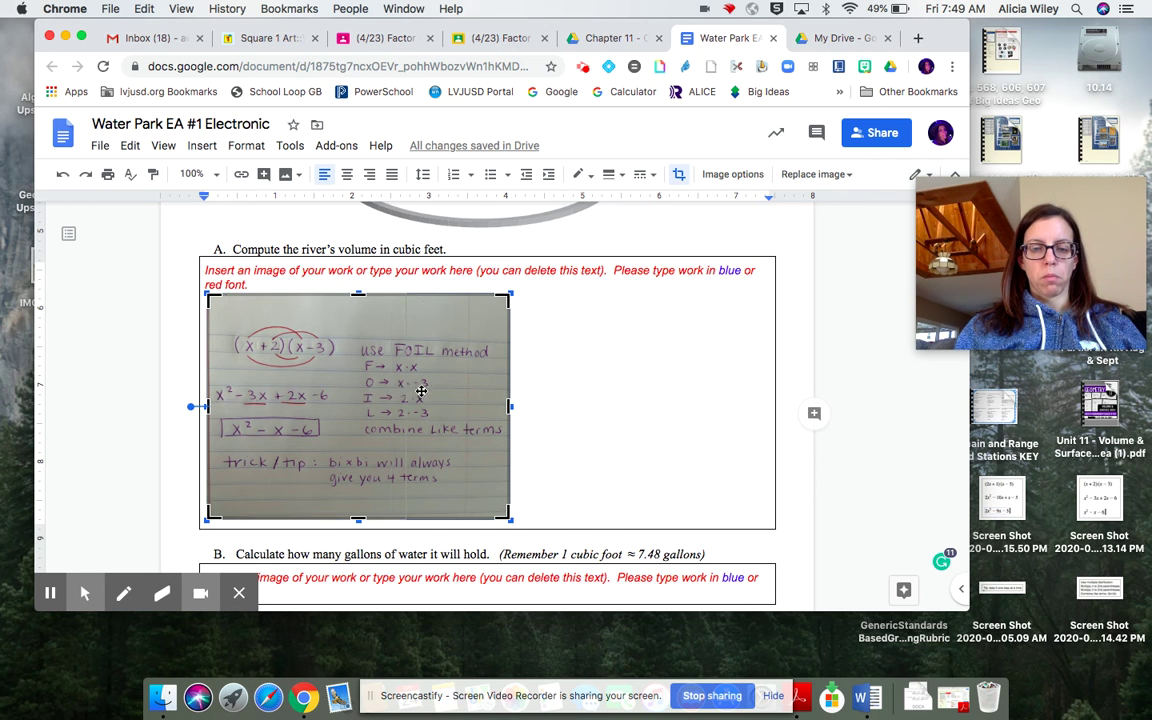
{"action": "left_click_drag", "start_coordinate": [510, 406], "coordinate": [405, 406]}
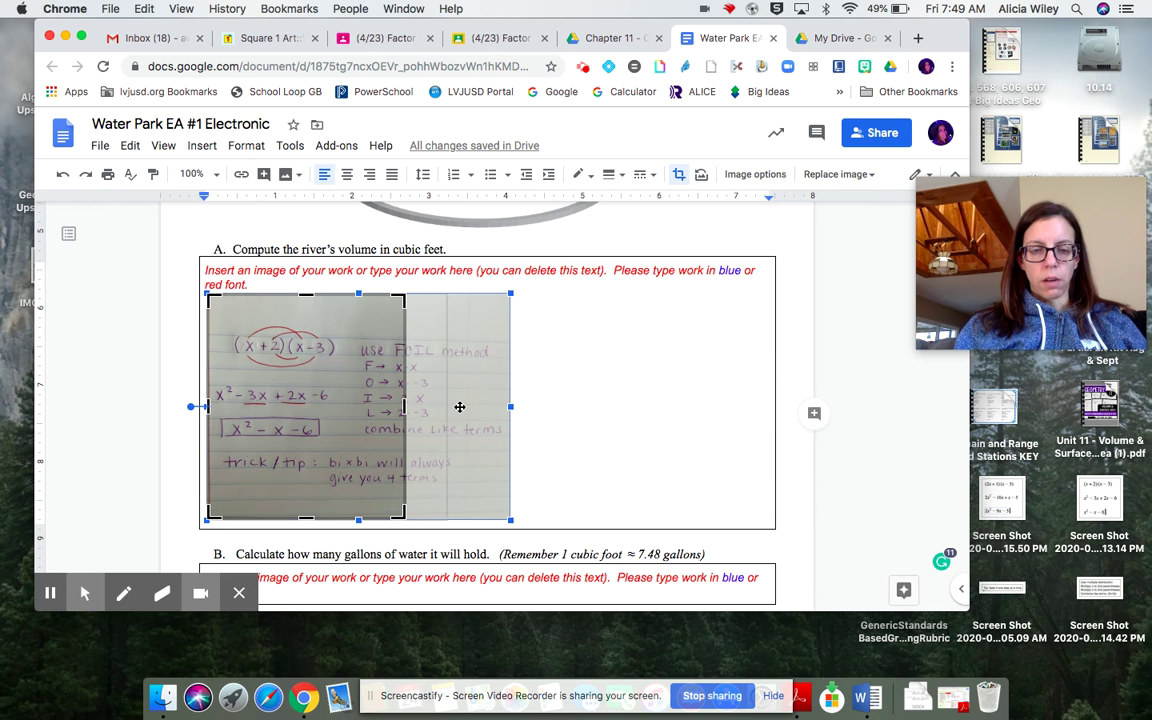
{"action": "left_click_drag", "start_coordinate": [404, 406], "coordinate": [397, 406]}
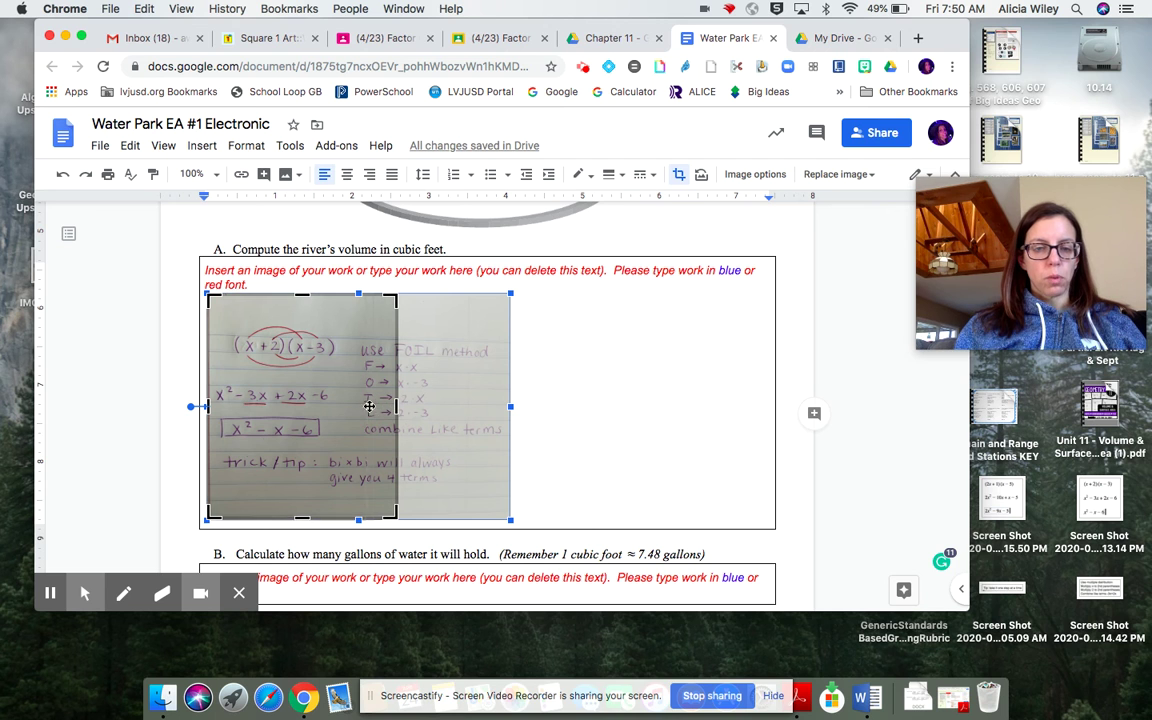
{"action": "left_click_drag", "start_coordinate": [397, 406], "coordinate": [343, 407]}
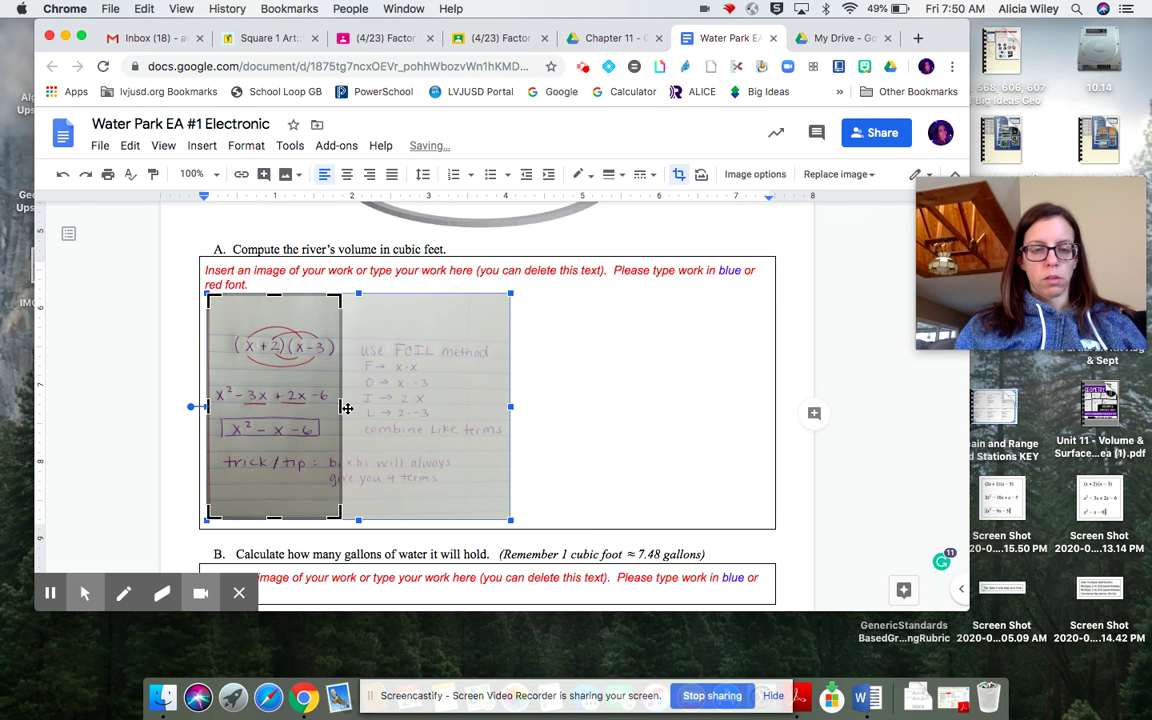
{"action": "key", "text": "Return"}
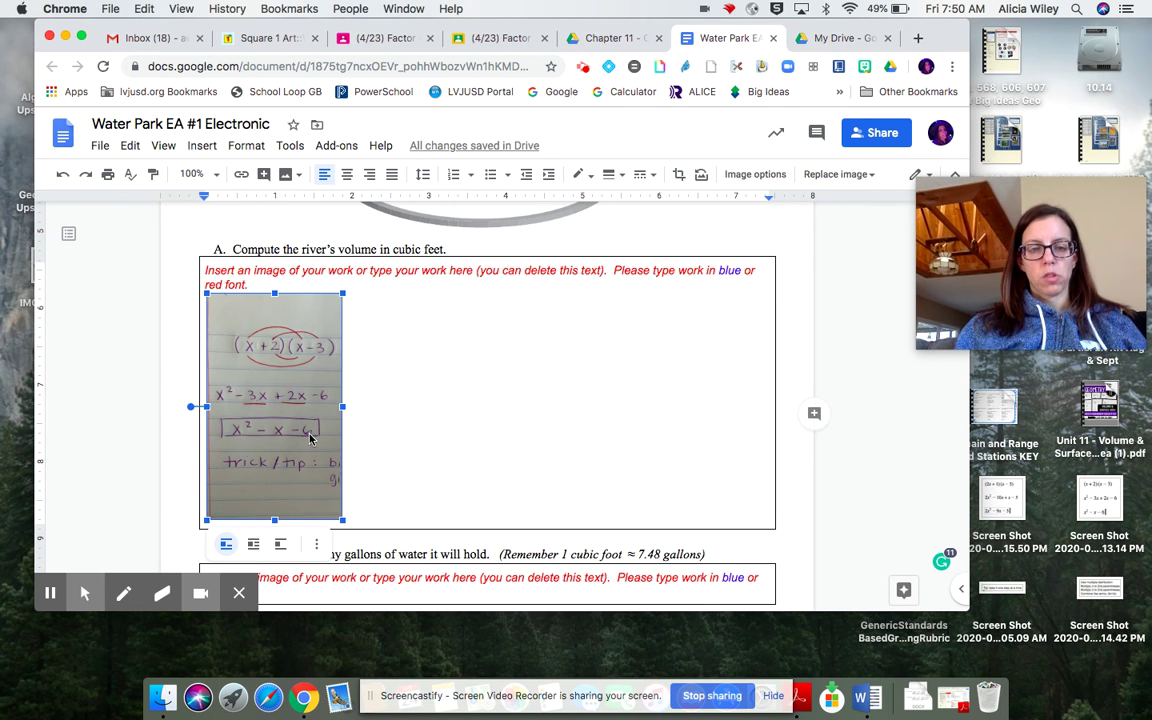
Crop the trick/tip lines off the photo's bottom, ending just below the boxed answer at about 2 inches tall, and reselect the photo
{"action": "right_click", "coordinate": [310, 438]}
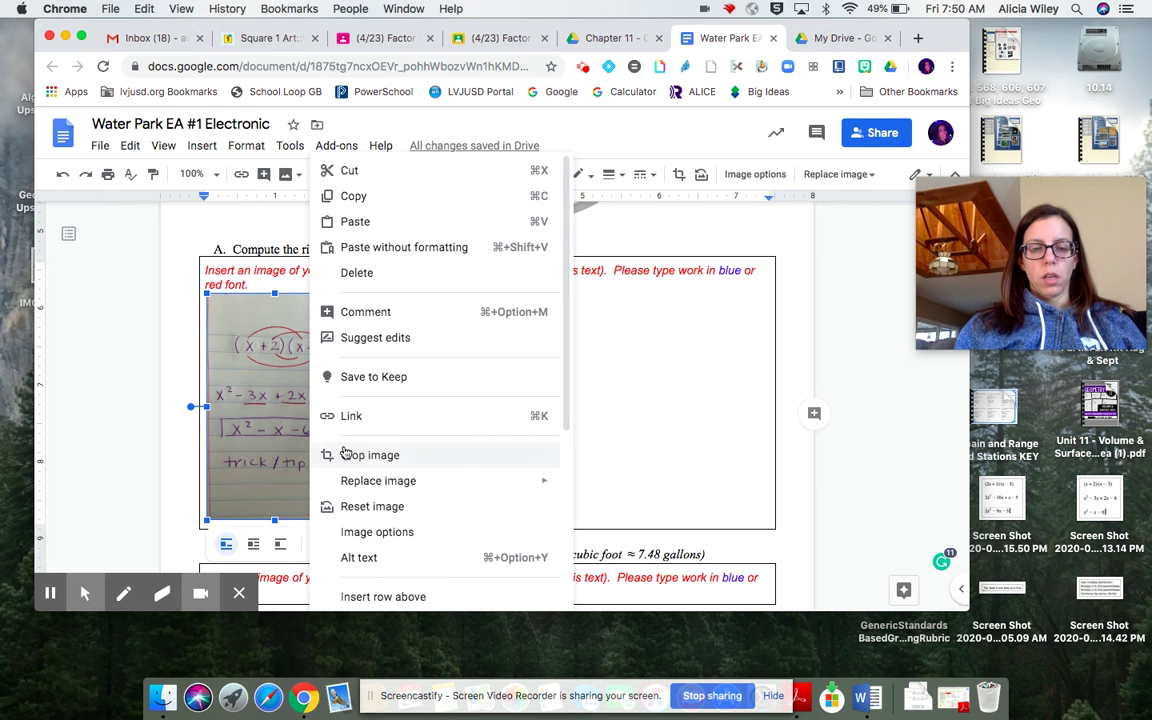
{"action": "left_click", "coordinate": [341, 452]}
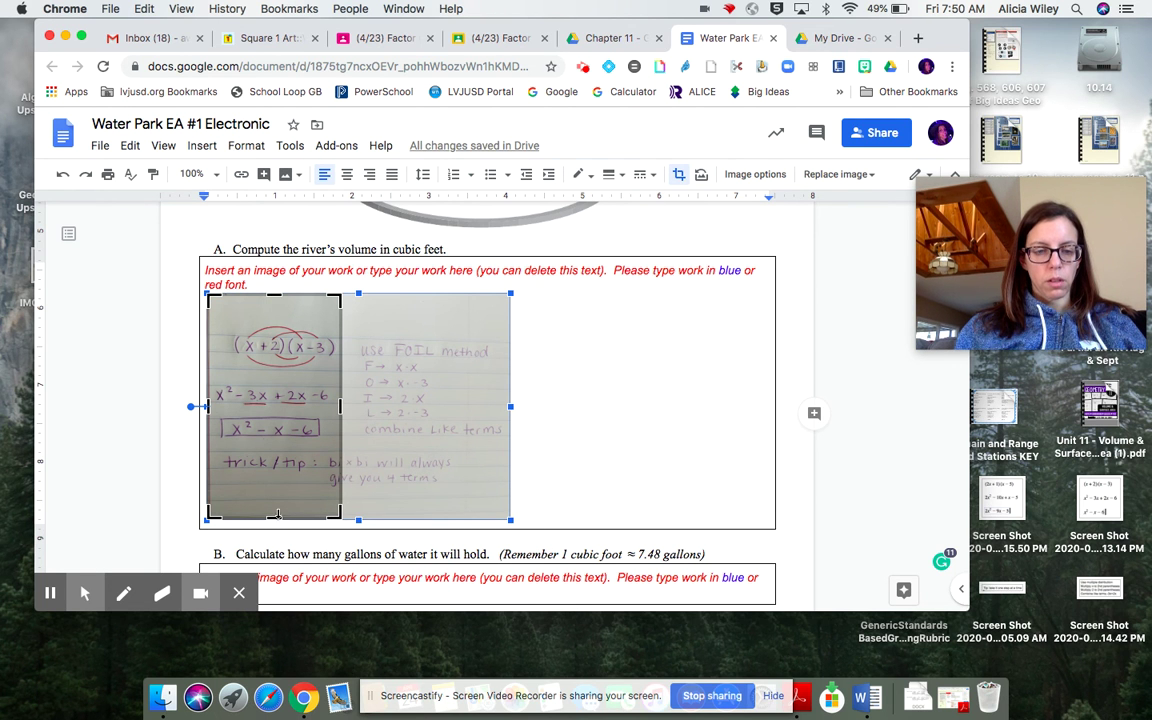
{"action": "left_click_drag", "start_coordinate": [274, 451], "coordinate": [274, 450]}
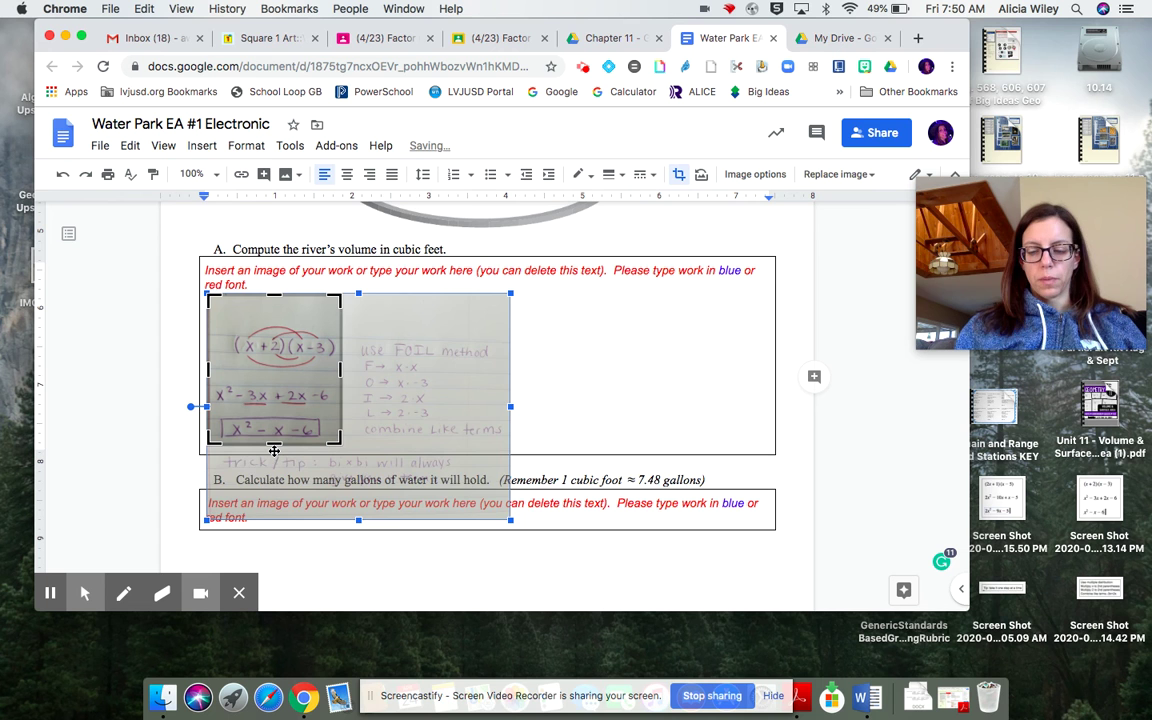
{"action": "key", "text": "Return"}
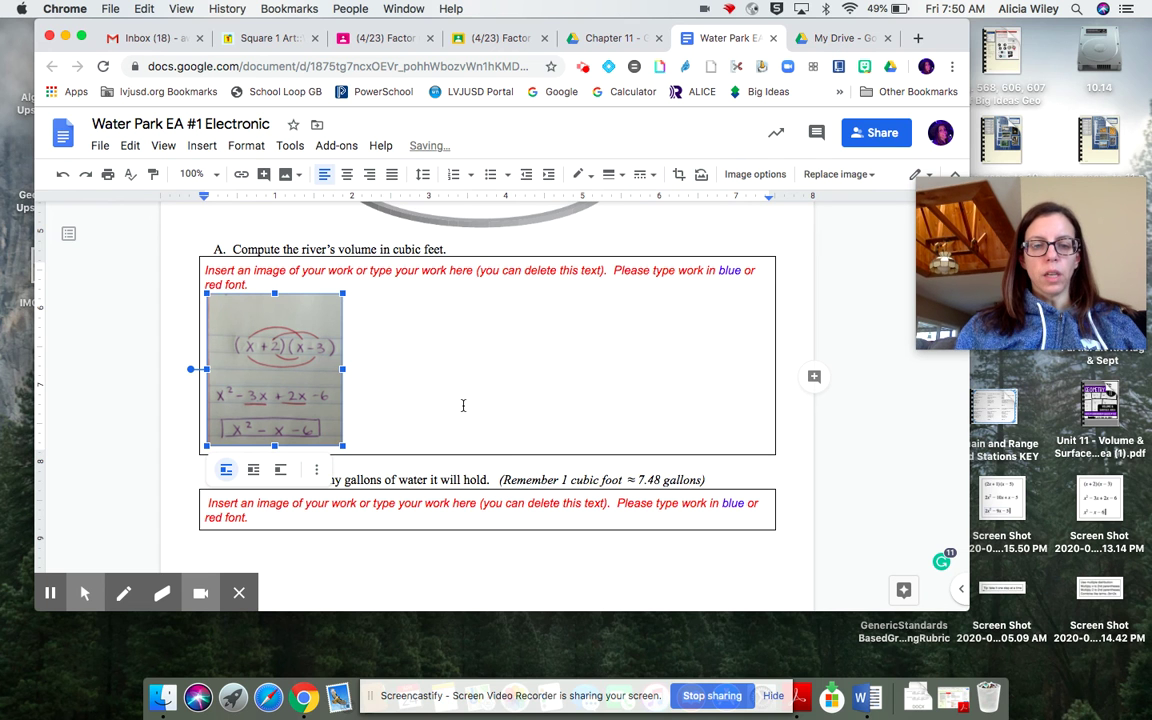
{"action": "left_click", "coordinate": [463, 405]}
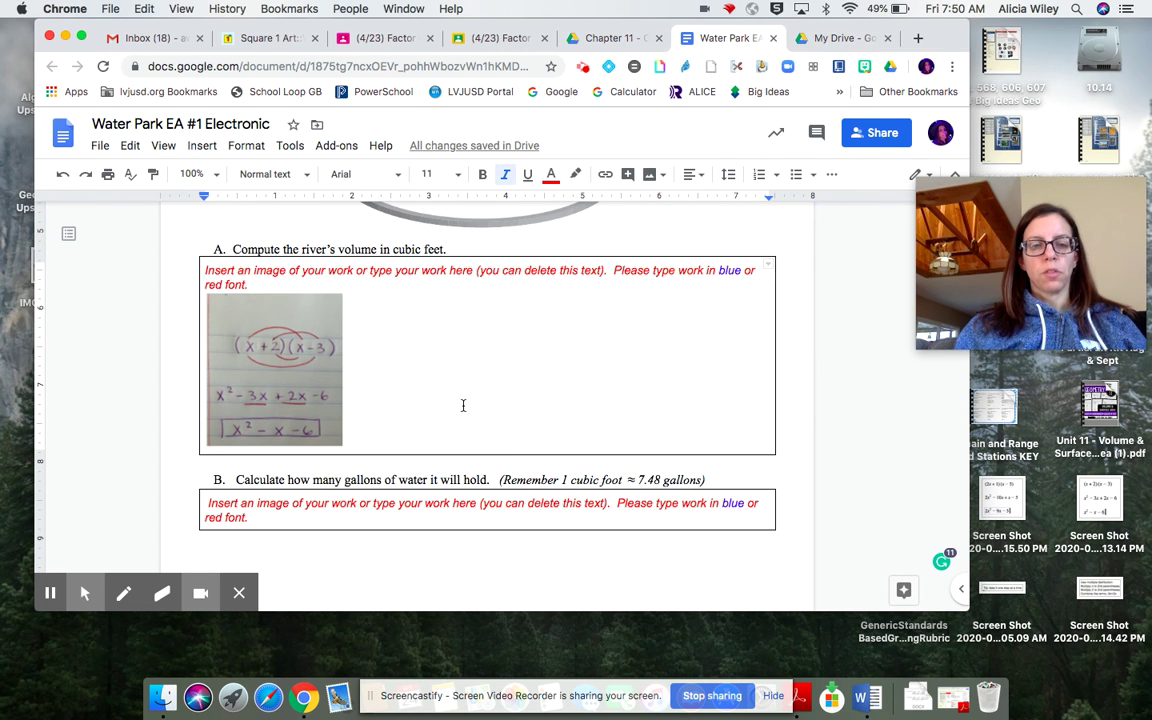
{"action": "left_click", "coordinate": [307, 398]}
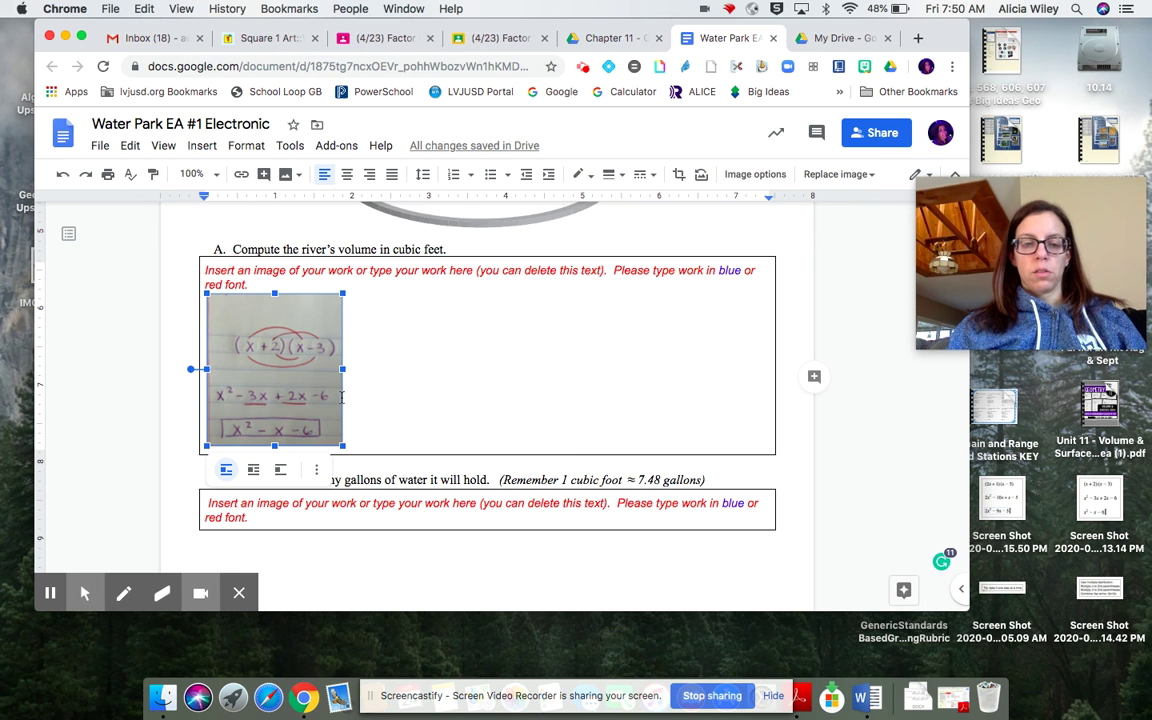